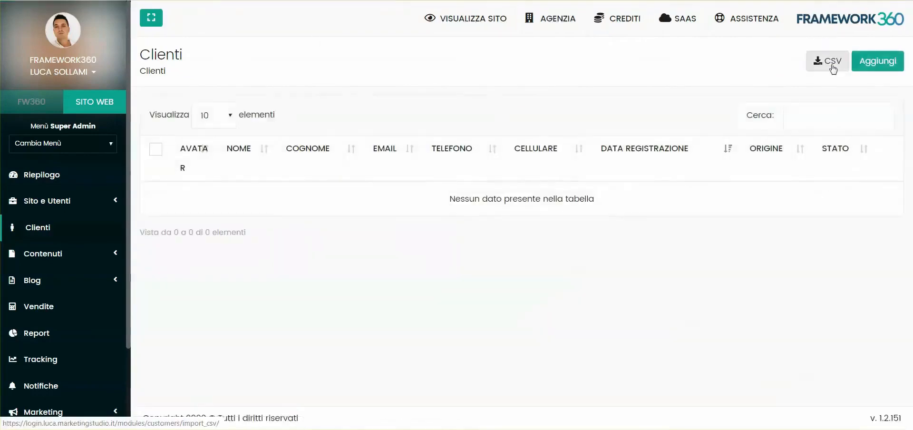
# - Import the customers from the CSV file, mapping its last column to a client field, and check them in the Clienti list
pyautogui.click(832, 67)
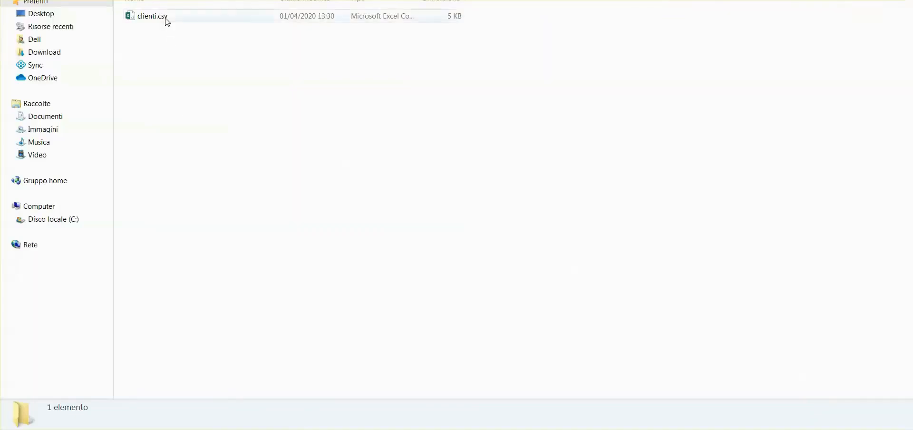
pyautogui.moveTo(165, 19); pyautogui.dragTo(455, 218)
pyautogui.scroll(-10, 455, 219)
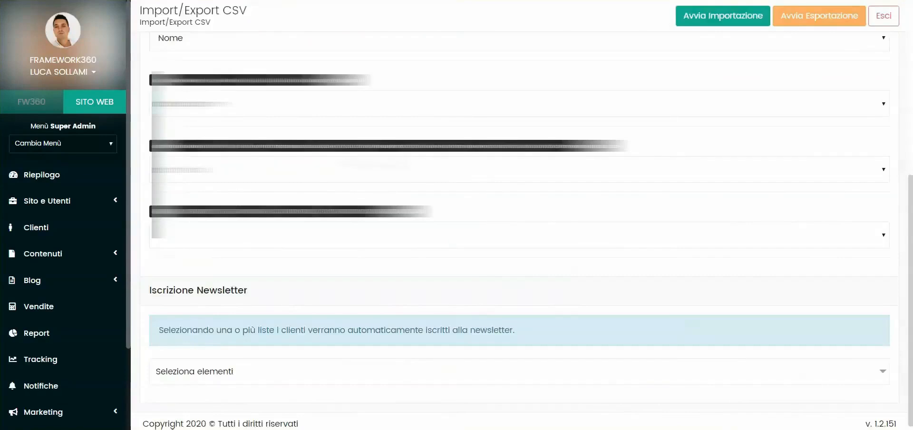
pyautogui.click(194, 231)
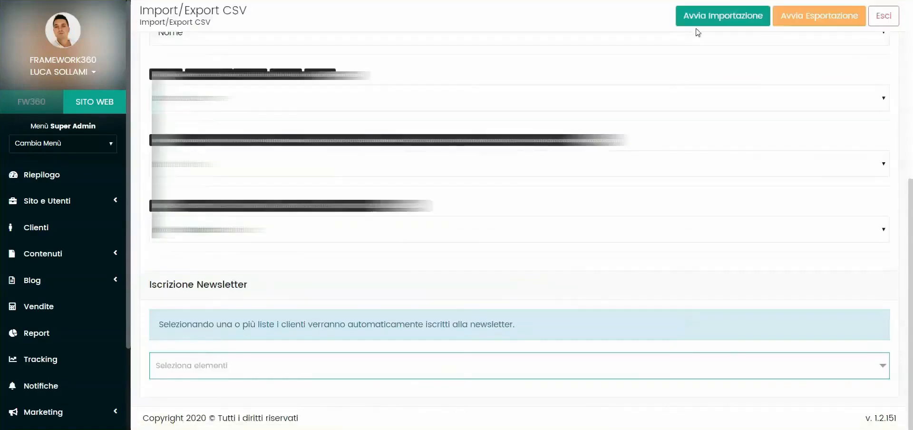
pyautogui.click(703, 27)
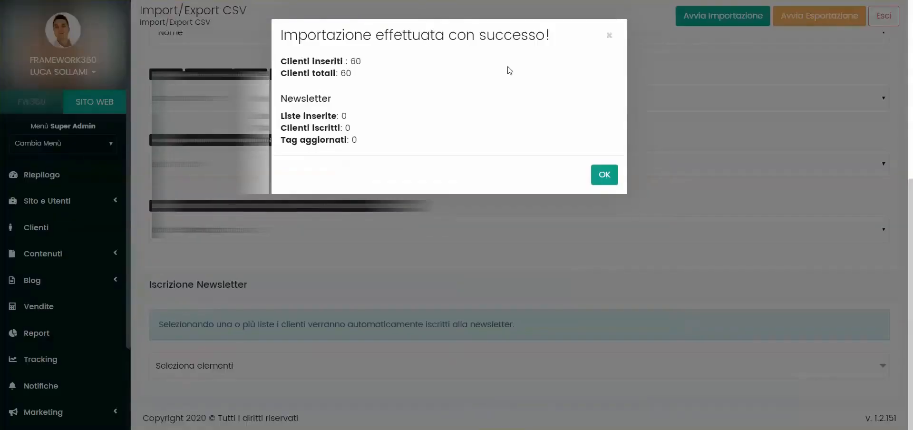
pyautogui.click(587, 176)
pyautogui.click(46, 237)
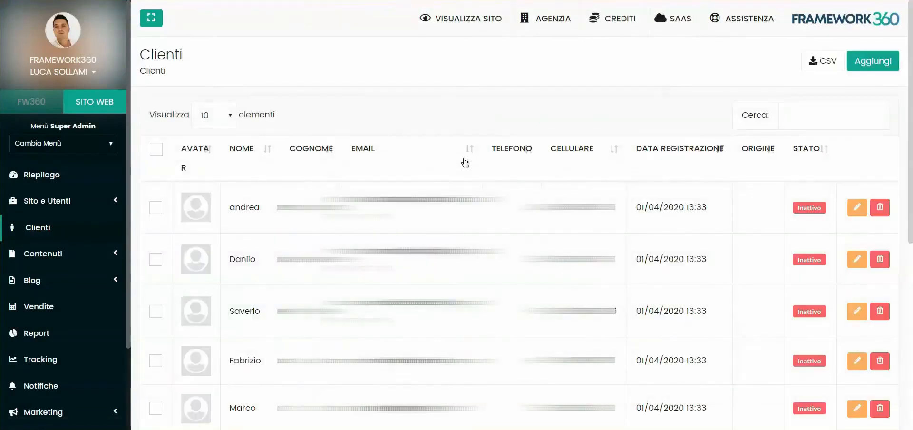
pyautogui.scroll(-2, 28, 247)
# - Create a new marketing recipient list named "Clienti"
pyautogui.click(53, 314)
pyautogui.scroll(-2, 53, 331)
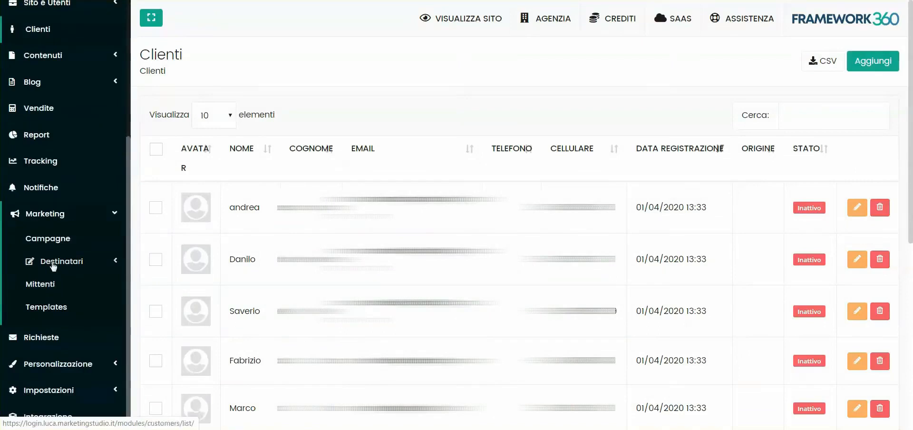
pyautogui.click(53, 266)
pyautogui.click(36, 301)
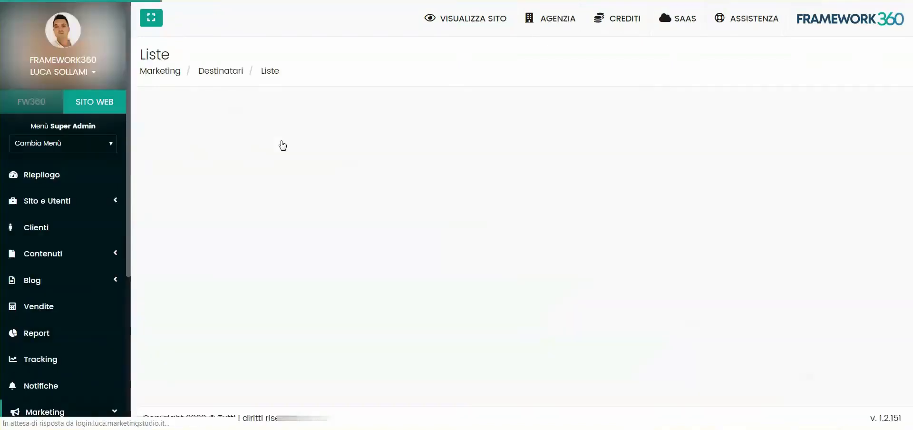
pyautogui.click(866, 67)
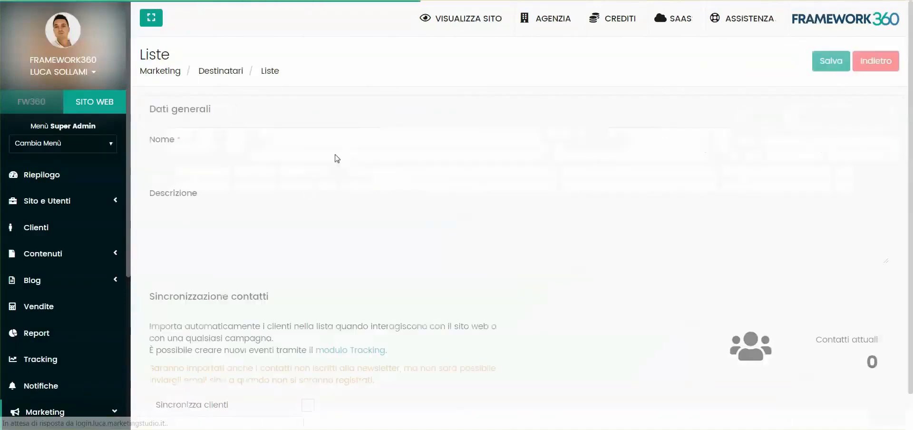
pyautogui.write('Clienti')
# - Enable client synchronization for the list with both current and future contacts, and include all of them with Sincronizza tutti
pyautogui.scroll(-1, 212, 167)
pyautogui.click(307, 365)
pyautogui.scroll(-2, 476, 230)
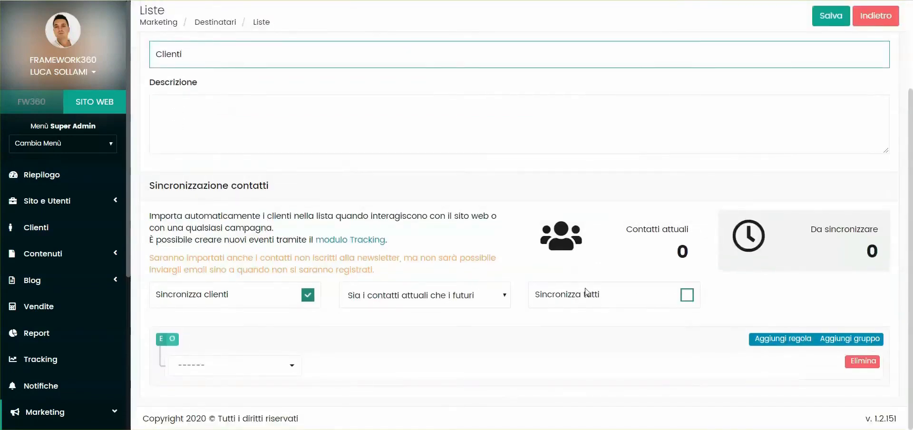
pyautogui.click(687, 296)
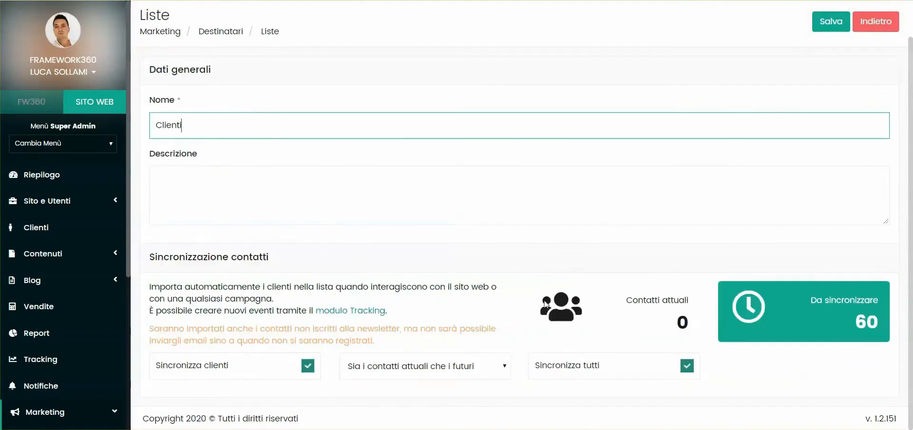
# - Turn off Sincronizza tutti, examine the rule conditions under Azioni, Dispositivo and Anagrafica, and turn it back on
pyautogui.click(687, 365)
pyautogui.scroll(-2, 428, 333)
pyautogui.click(209, 369)
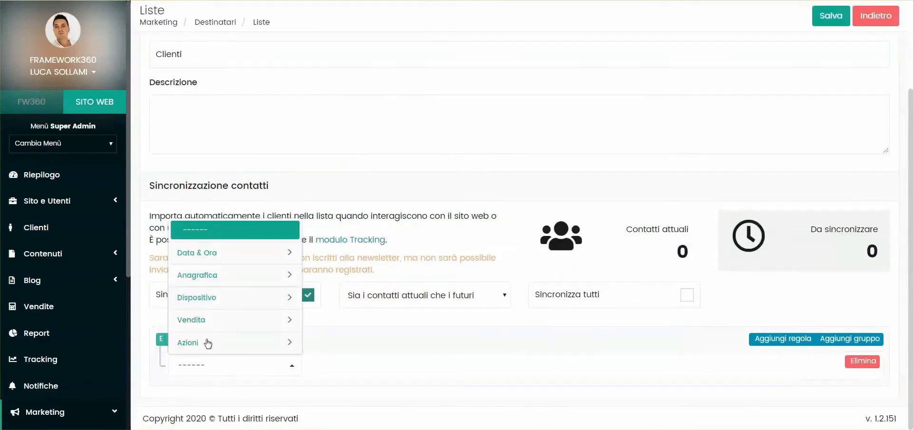
pyautogui.click(196, 347)
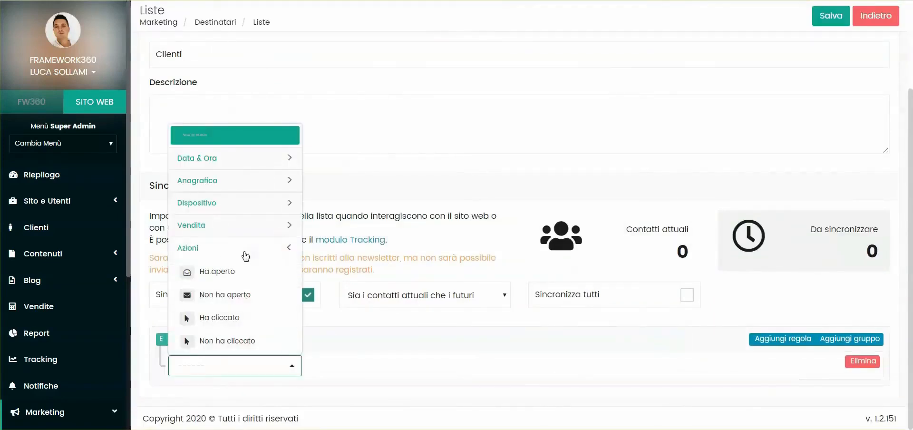
pyautogui.click(232, 205)
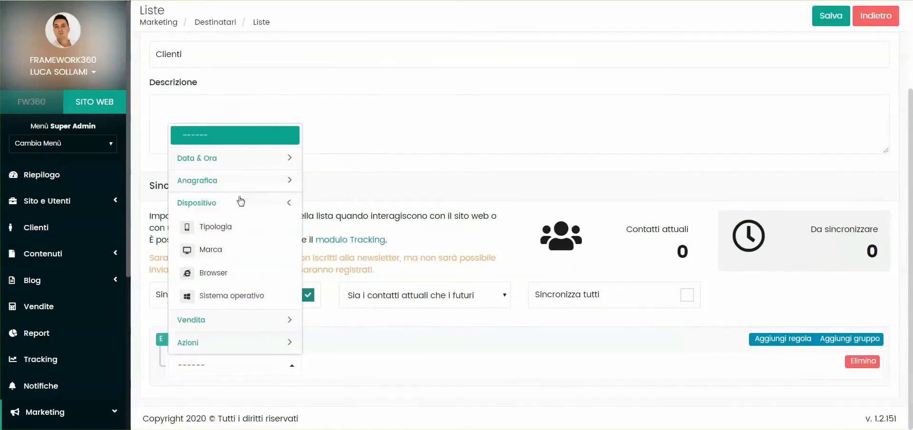
pyautogui.click(229, 183)
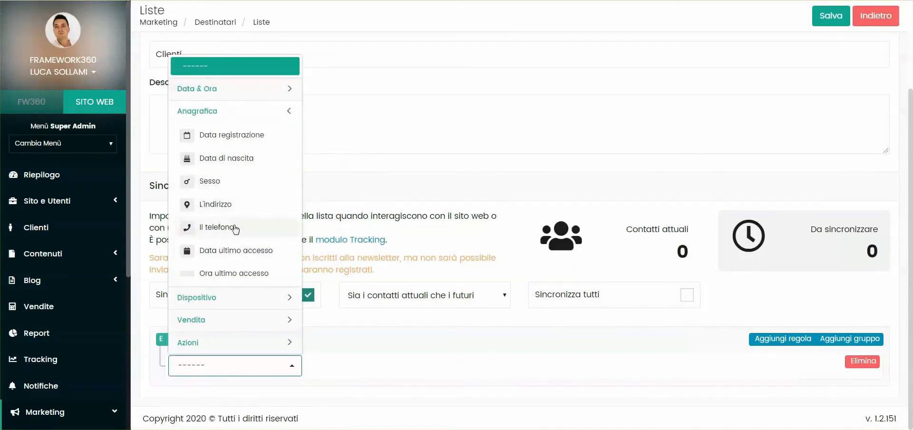
pyautogui.click(223, 345)
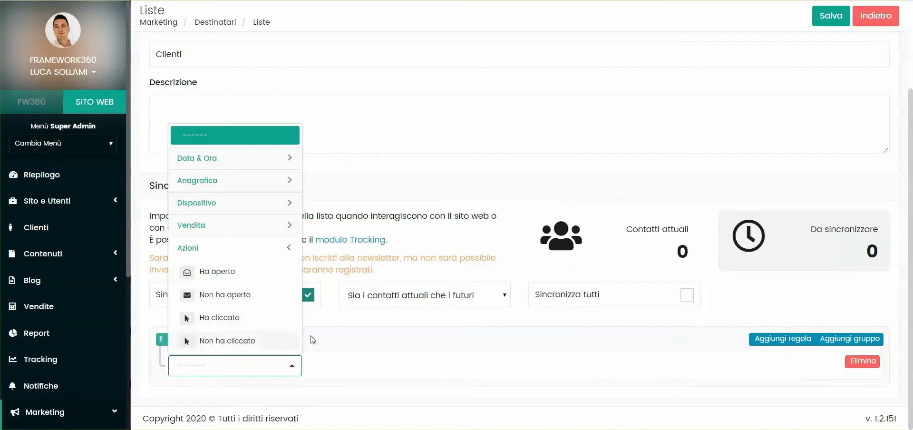
pyautogui.click(357, 351)
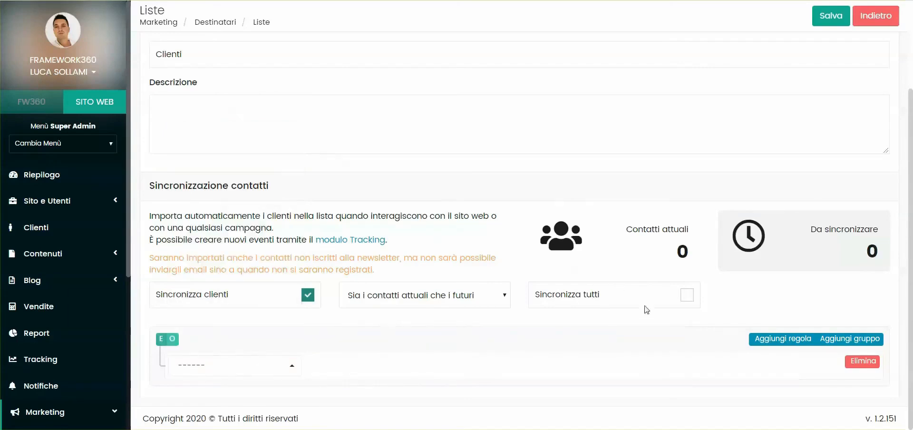
pyautogui.click(688, 294)
# - Save the Clienti list and return to the overview of recipient lists
pyautogui.click(830, 22)
pyautogui.scroll(-1, 19, 300)
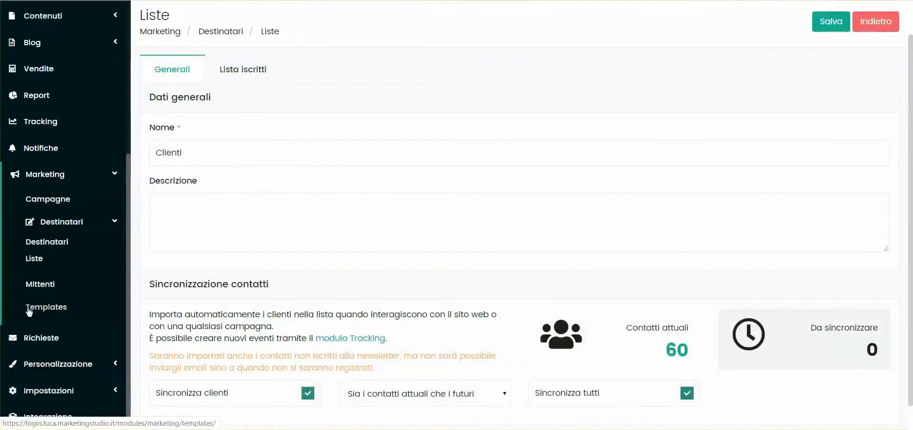
pyautogui.click(41, 261)
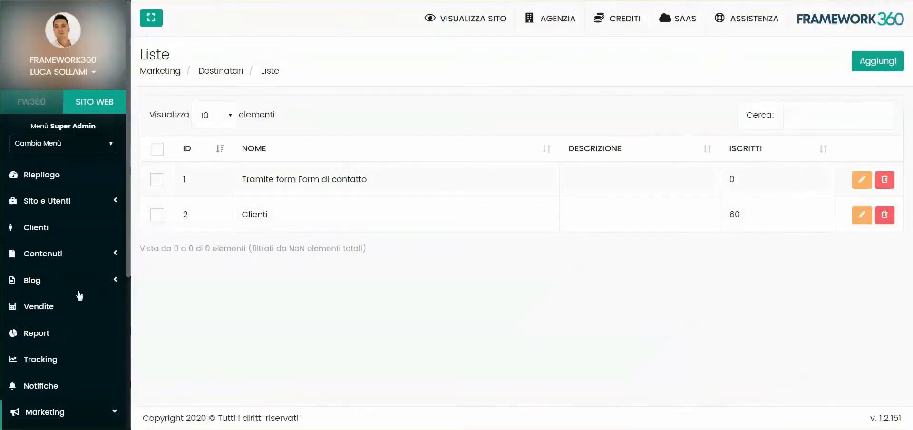
# - Add a new marketing sender and enter the sender's name and e-mail address
pyautogui.scroll(-5, 50, 297)
pyautogui.click(52, 201)
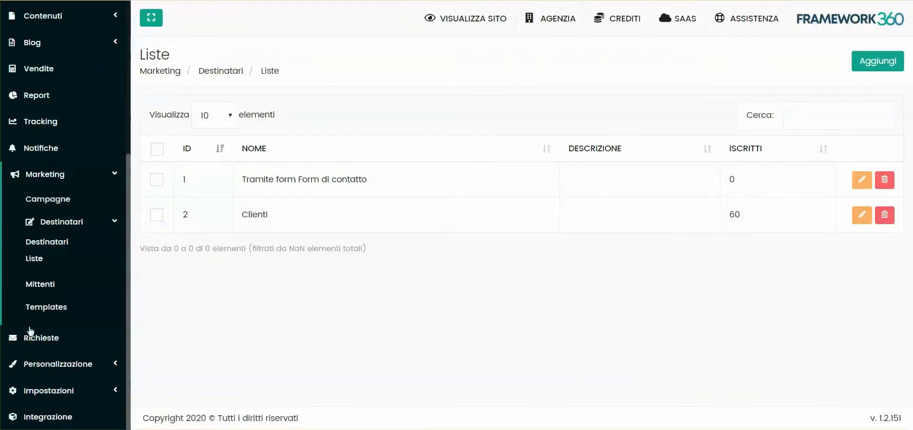
pyautogui.click(39, 287)
pyautogui.click(864, 68)
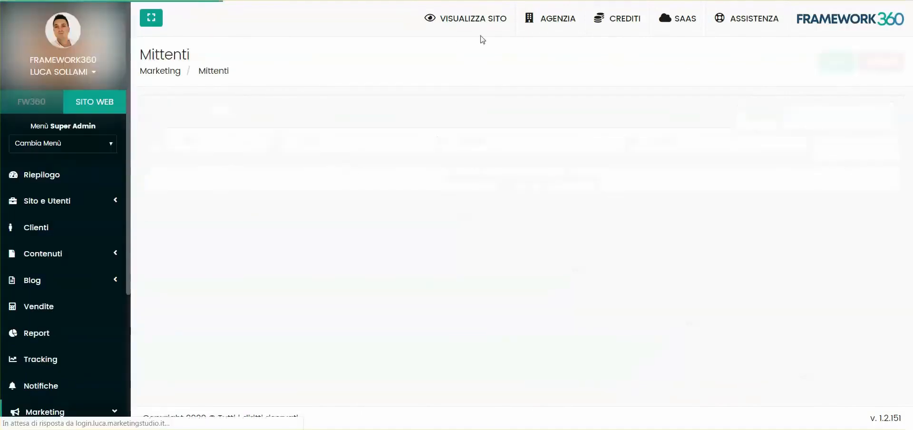
pyautogui.click(225, 137)
pyautogui.write('Luca')
pyautogui.click(205, 226)
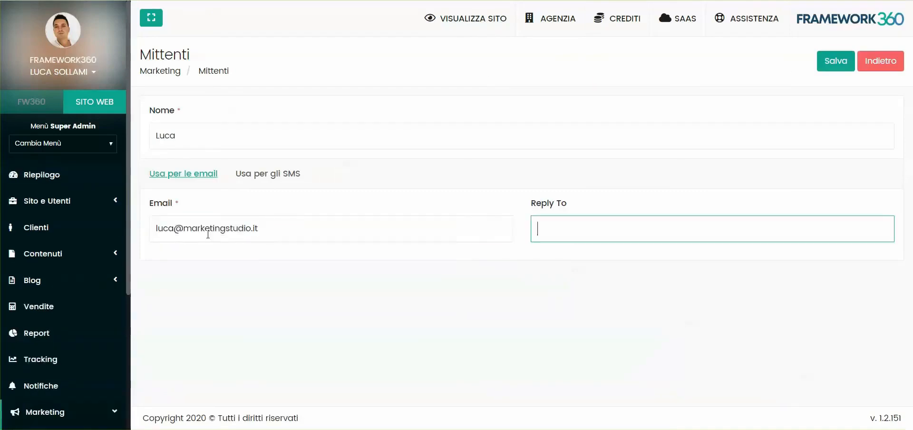
pyautogui.click(207, 233)
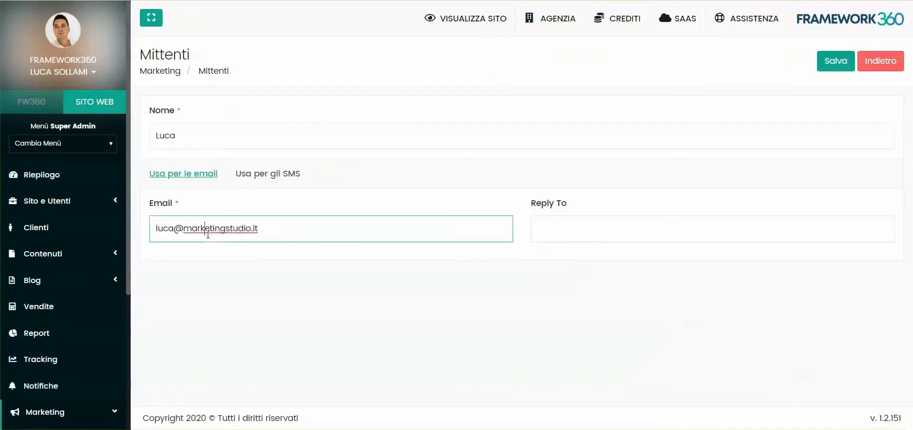
# - Fill in the sender's Reply To address and save the sender
pyautogui.moveTo(156, 228); pyautogui.dragTo(269, 226)
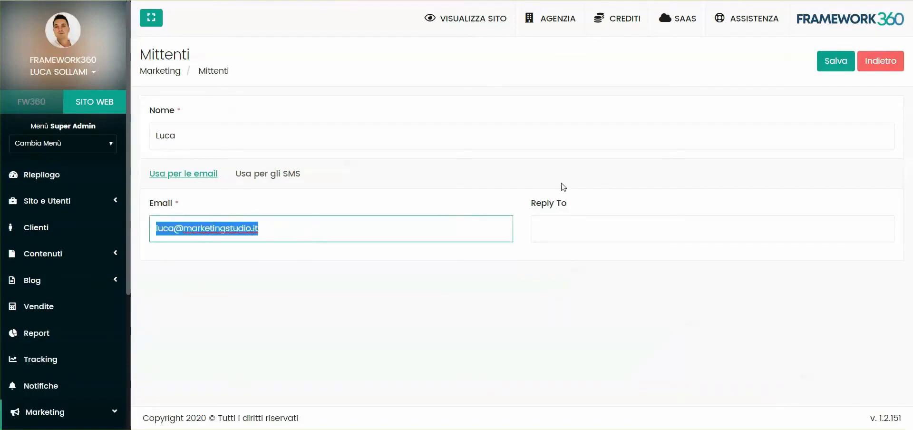
pyautogui.click(570, 225)
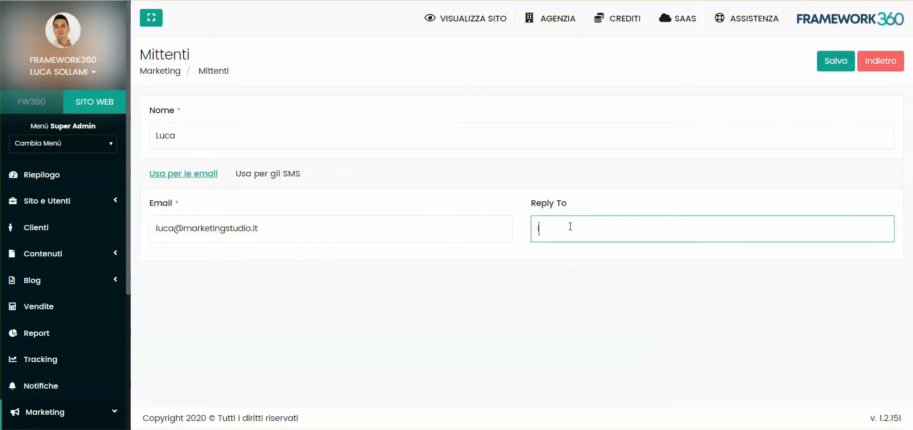
pyautogui.hotkey('ctrl', 'v')
pyautogui.click(835, 60)
# - Create a new Standard campaign named "Invio newsletter"
pyautogui.scroll(-4, 46, 243)
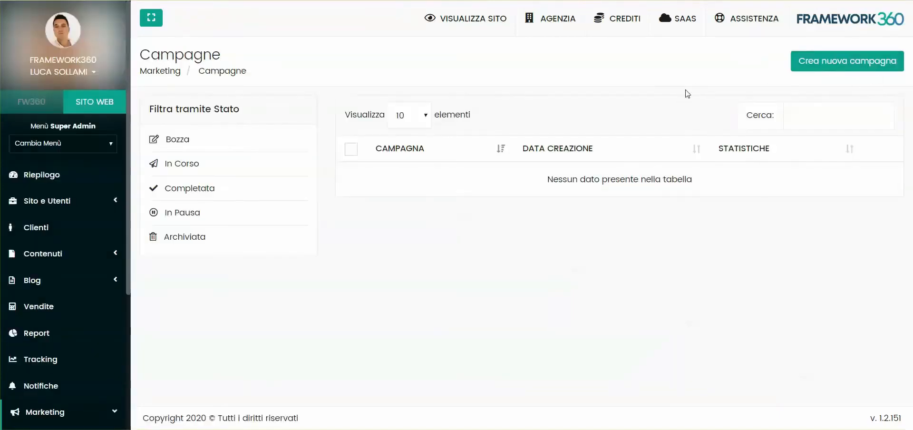
pyautogui.click(820, 61)
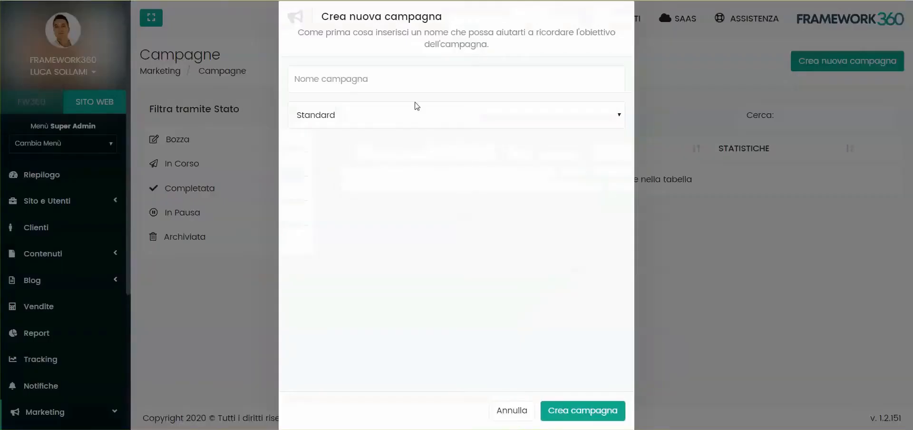
pyautogui.click(333, 115)
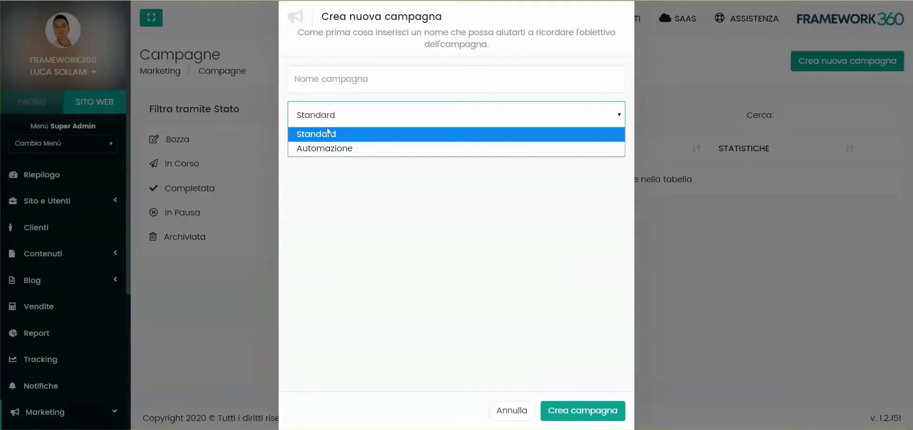
pyautogui.click(522, 267)
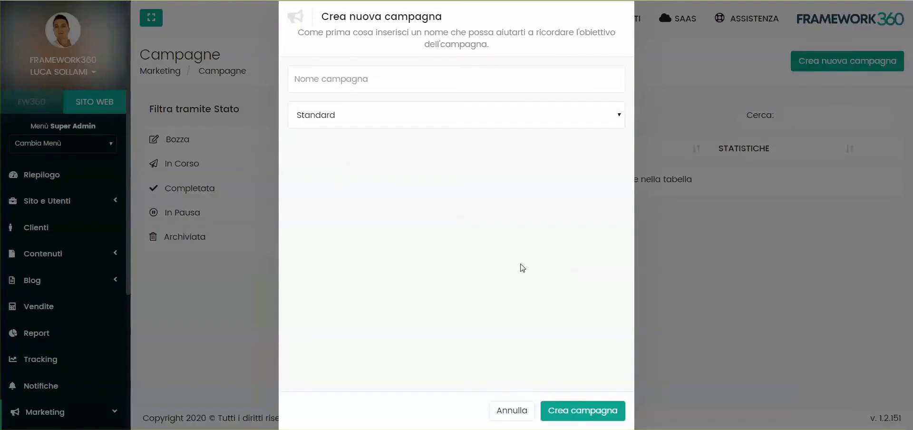
pyautogui.click(337, 79)
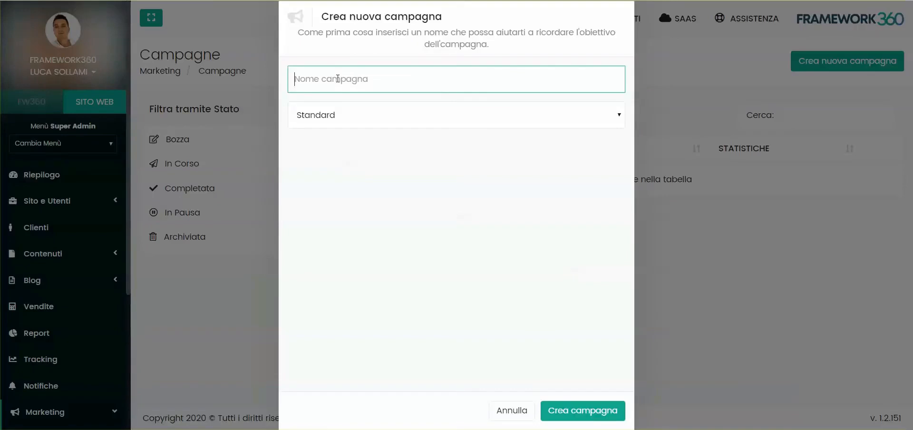
pyautogui.write('Invio newsletter')
pyautogui.click(614, 410)
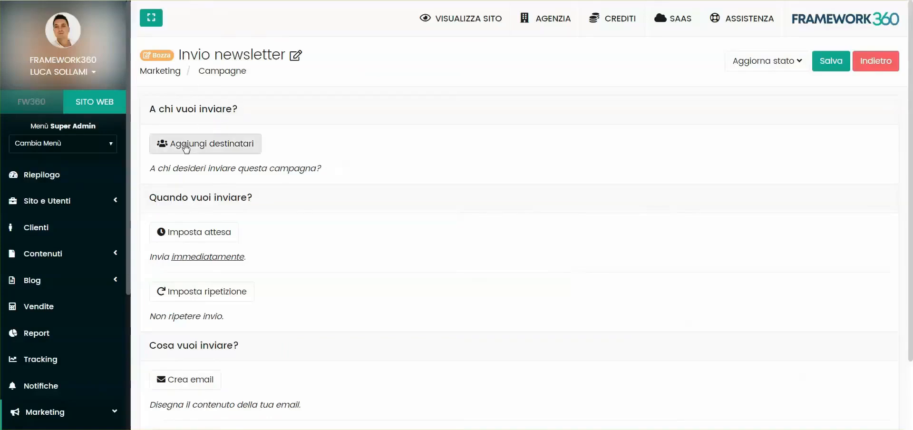
# - Set the campaign's recipients to the Clienti list with the behaviour "Sia i contatti attuali che i futuri" and save them
pyautogui.click(212, 152)
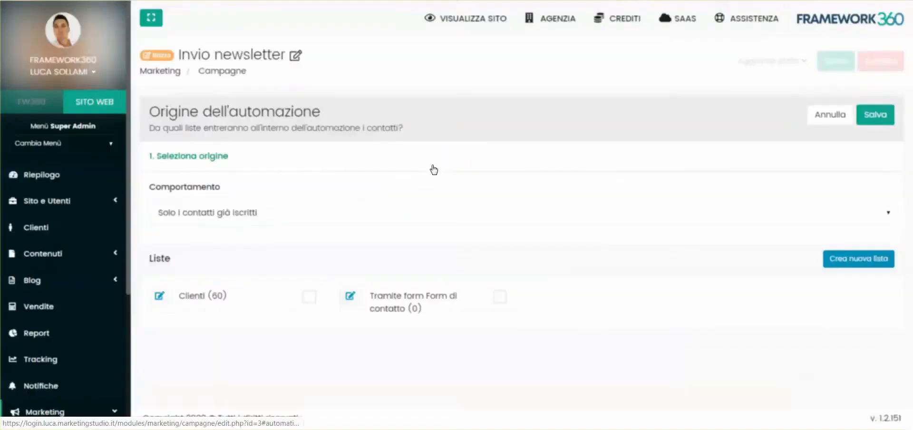
pyautogui.click(245, 301)
pyautogui.click(199, 213)
pyautogui.click(204, 210)
pyautogui.click(202, 212)
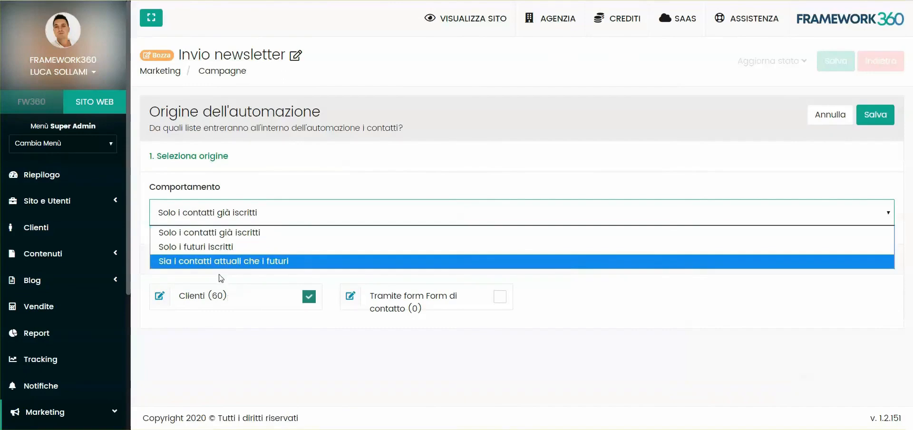
pyautogui.click(199, 247)
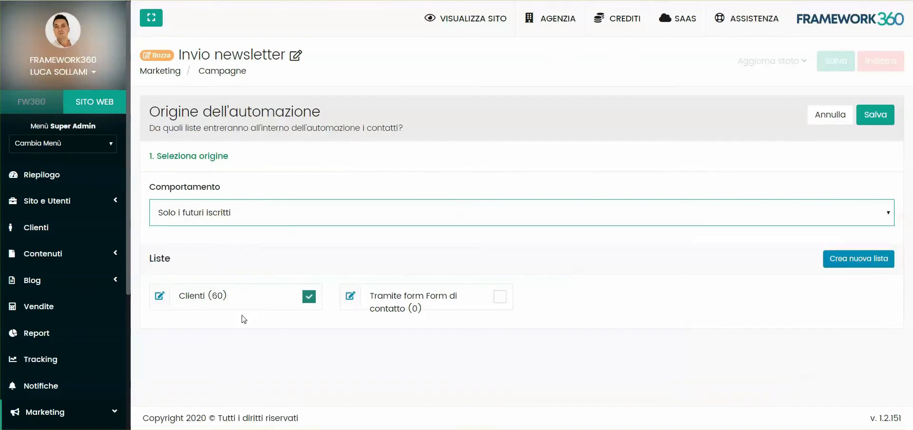
pyautogui.click(220, 221)
pyautogui.click(196, 258)
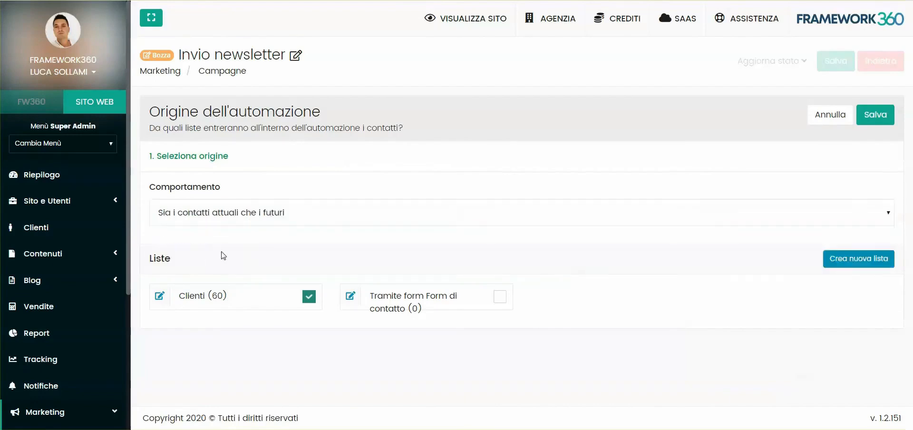
pyautogui.click(892, 119)
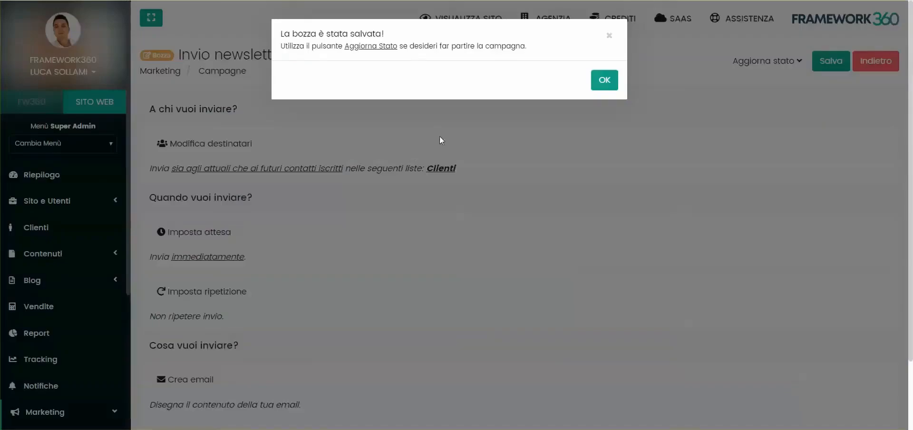
pyautogui.click(604, 79)
pyautogui.scroll(-2, 239, 190)
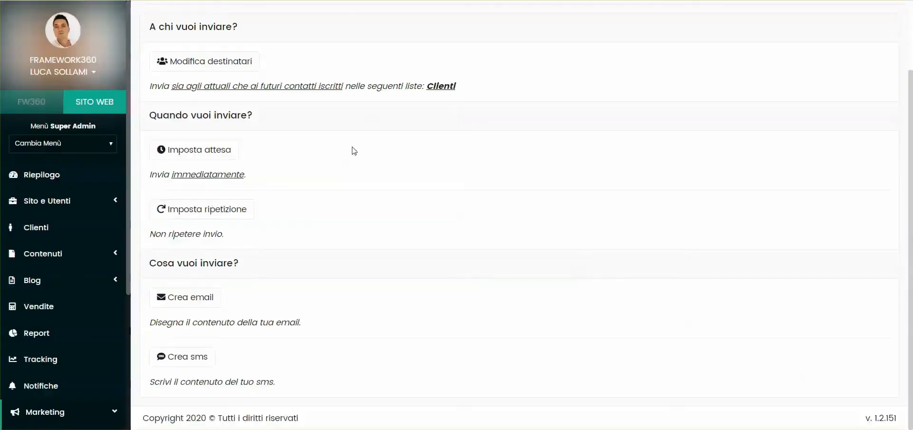
pyautogui.click(185, 153)
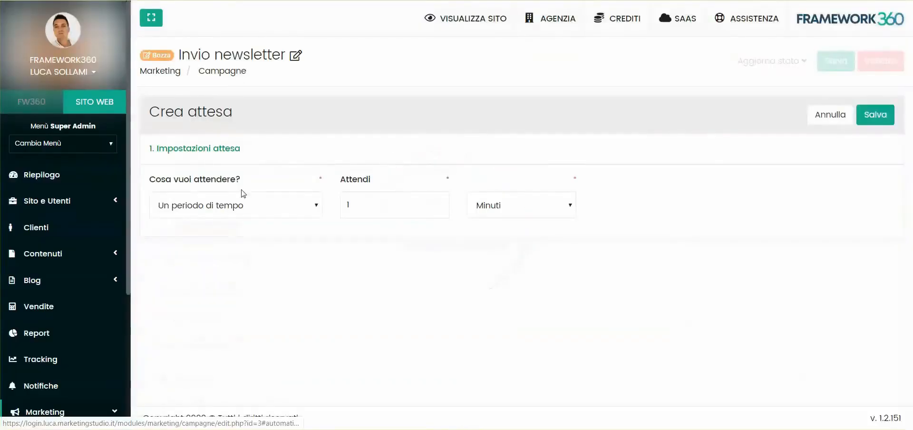
pyautogui.click(235, 212)
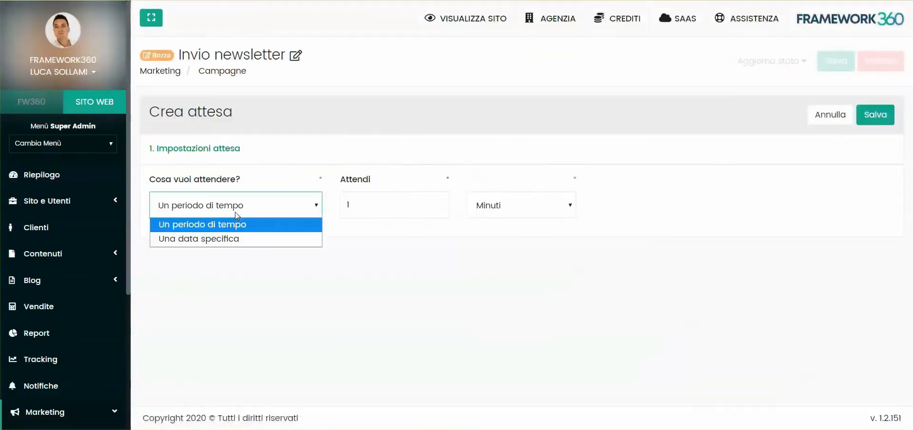
pyautogui.click(236, 239)
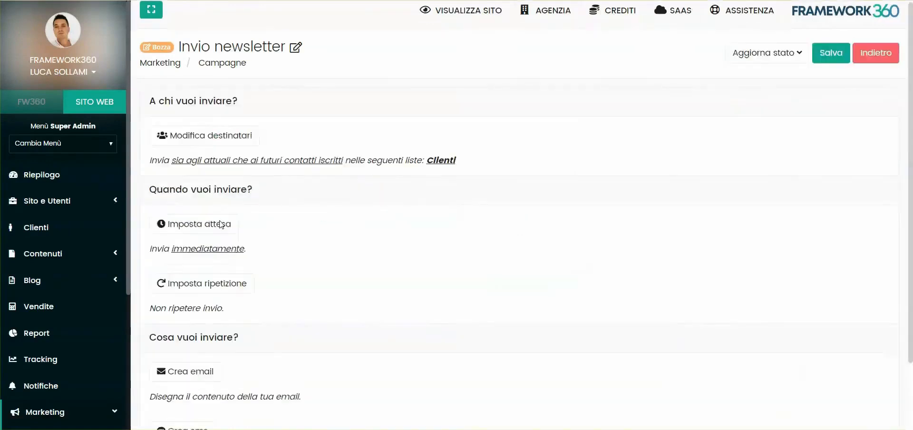
pyautogui.scroll(-2, 220, 223)
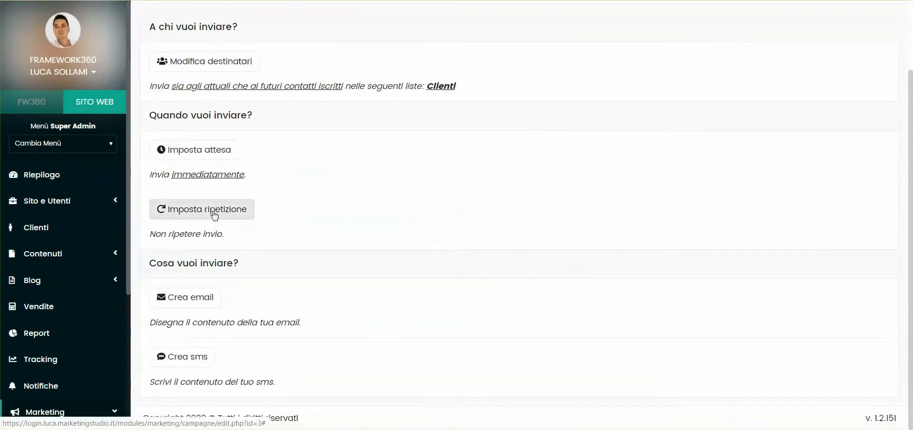
# - Set the campaign to repeat every 1 day (Giorni) and save the repetition
pyautogui.click(213, 214)
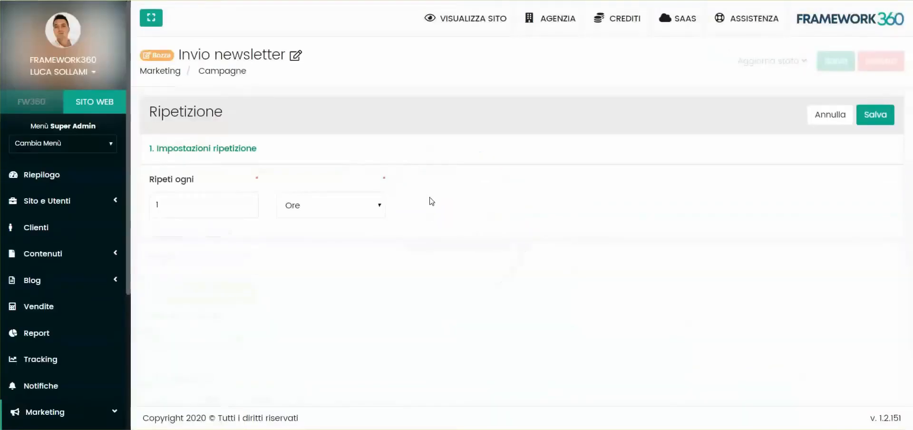
pyautogui.click(302, 202)
pyautogui.click(304, 235)
pyautogui.click(312, 202)
pyautogui.click(311, 267)
pyautogui.click(317, 209)
pyautogui.click(318, 213)
pyautogui.click(309, 202)
pyautogui.click(303, 238)
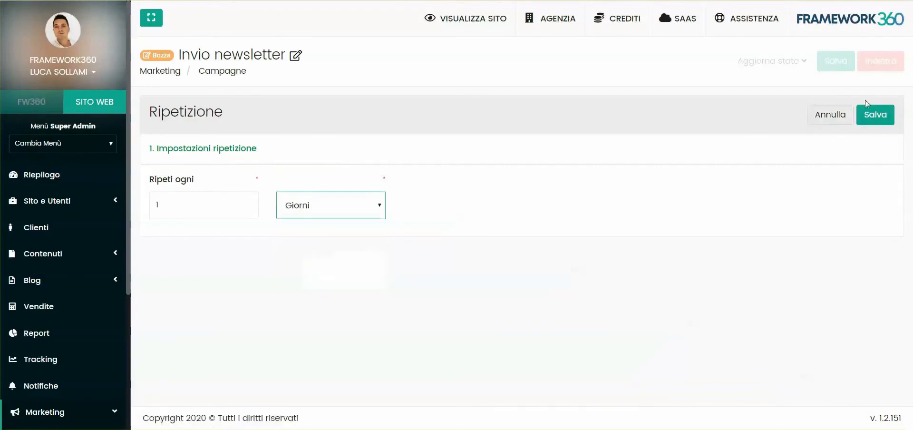
pyautogui.click(823, 116)
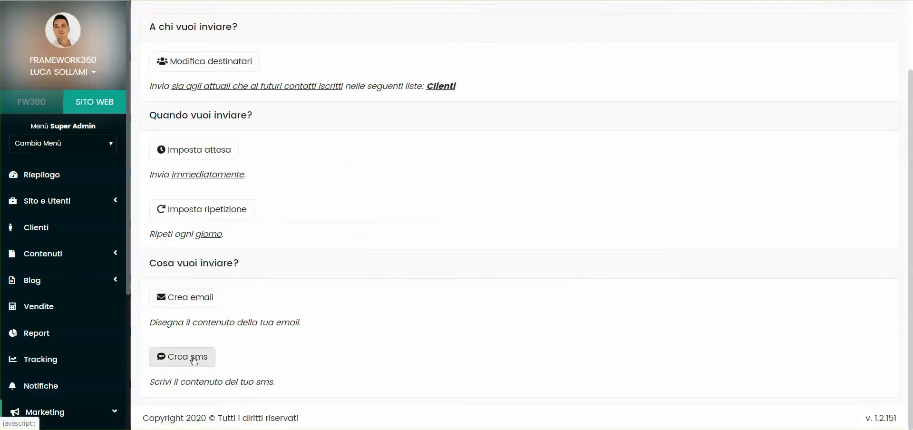
# - Start a new campaign email from the empty template
pyautogui.click(190, 298)
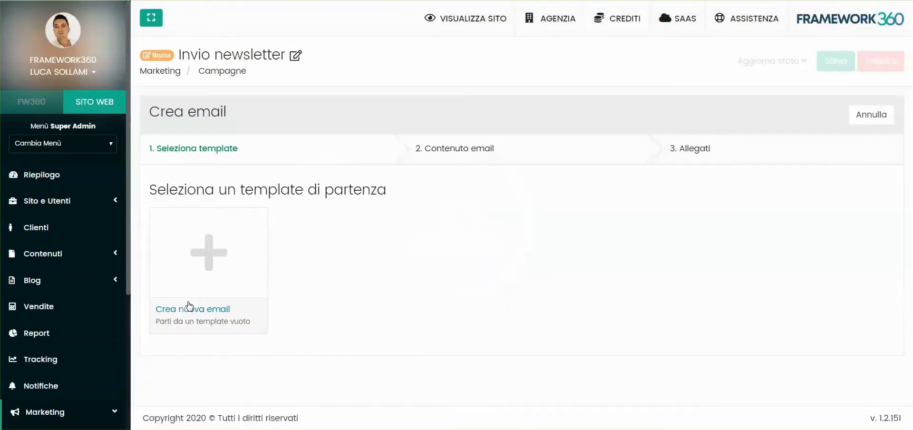
pyautogui.click(238, 258)
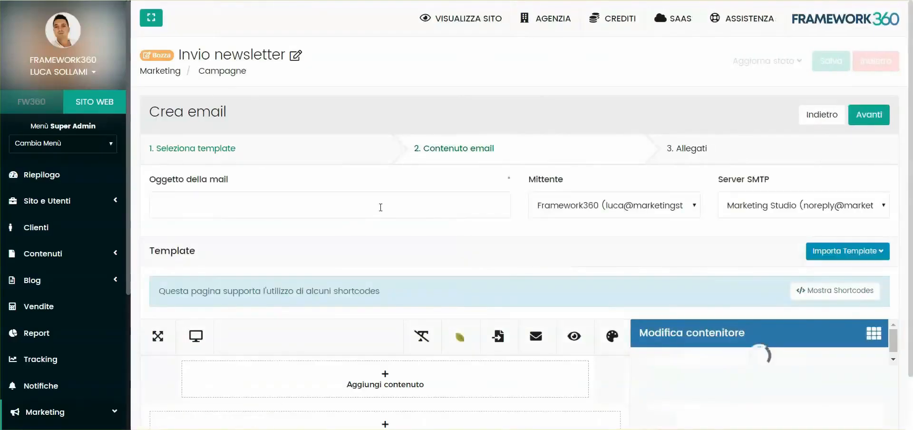
pyautogui.click(186, 207)
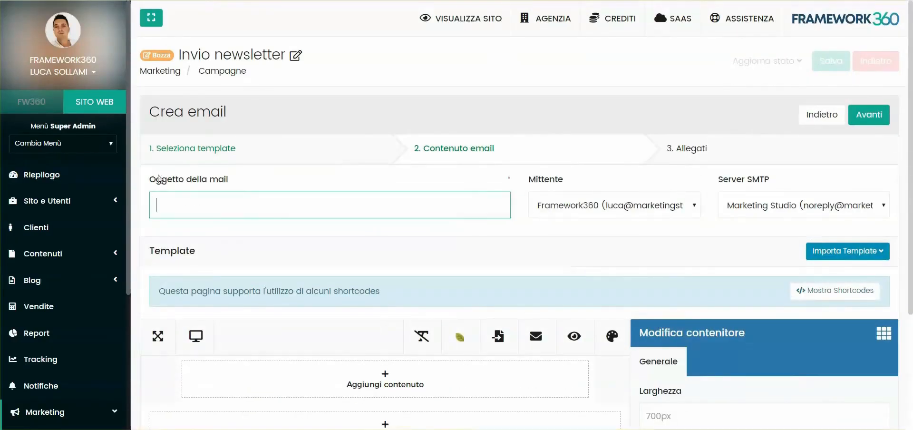
pyautogui.scroll(-3, 457, 230)
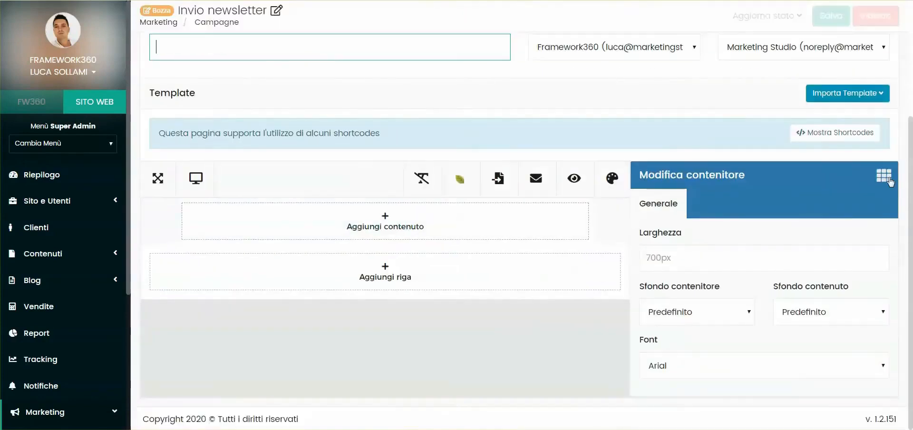
# - Build the email with the site logo and the text "Questo è un test", using the subject "Questo è un test!"
pyautogui.click(883, 175)
pyautogui.scroll(-2, 793, 234)
pyautogui.scroll(-1, 793, 233)
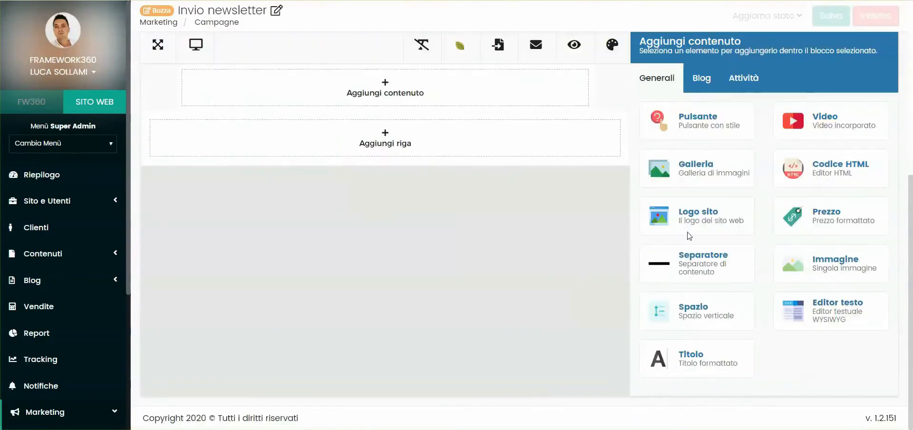
pyautogui.click(737, 202)
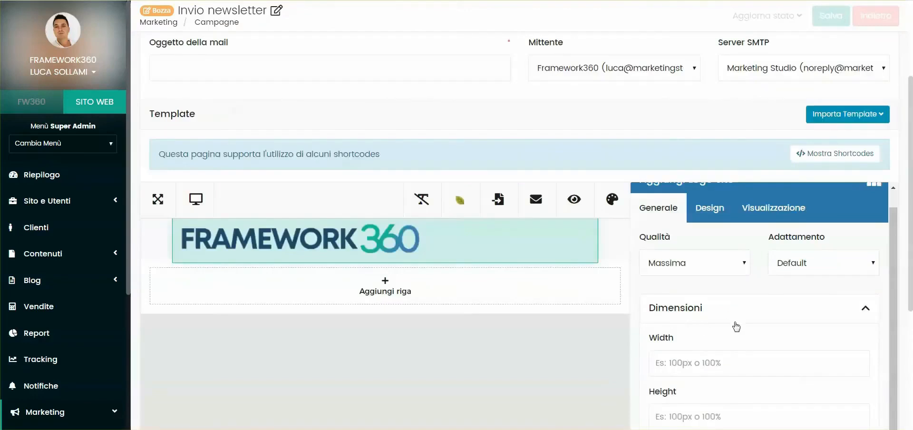
pyautogui.scroll(-2, 684, 285)
pyautogui.click(692, 243)
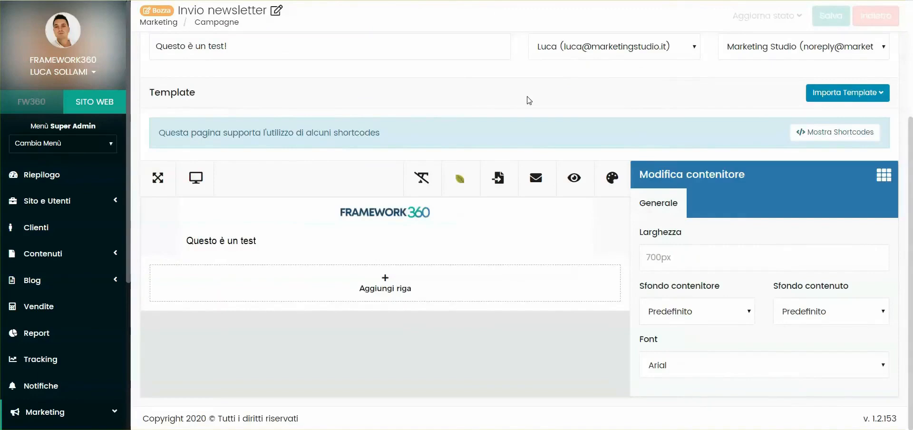
# - Select the newly added sender as Mittente and use the Marketing Studio SMTP server for the email
pyautogui.click(428, 182)
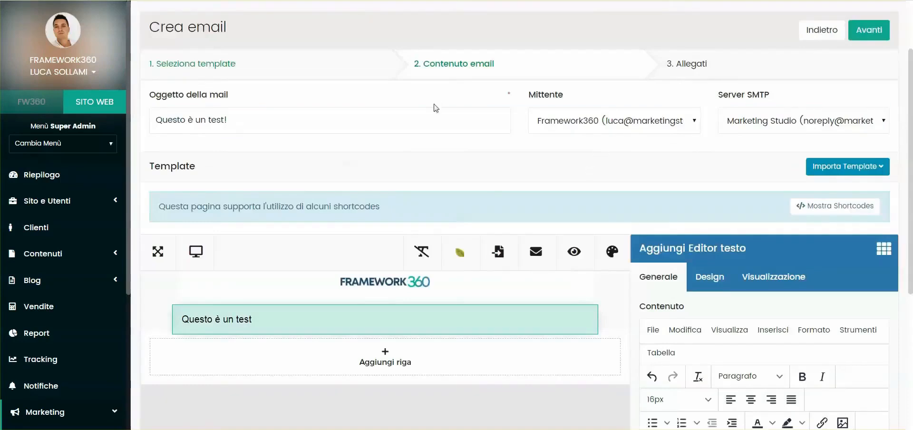
pyautogui.click(667, 121)
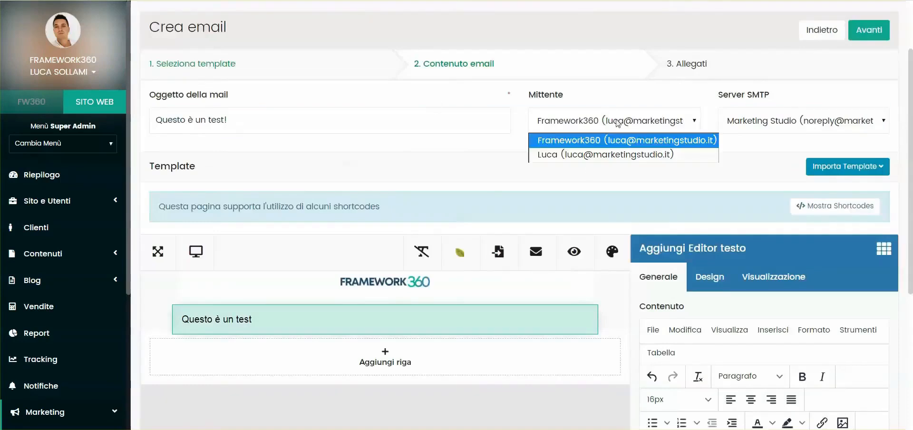
pyautogui.click(569, 153)
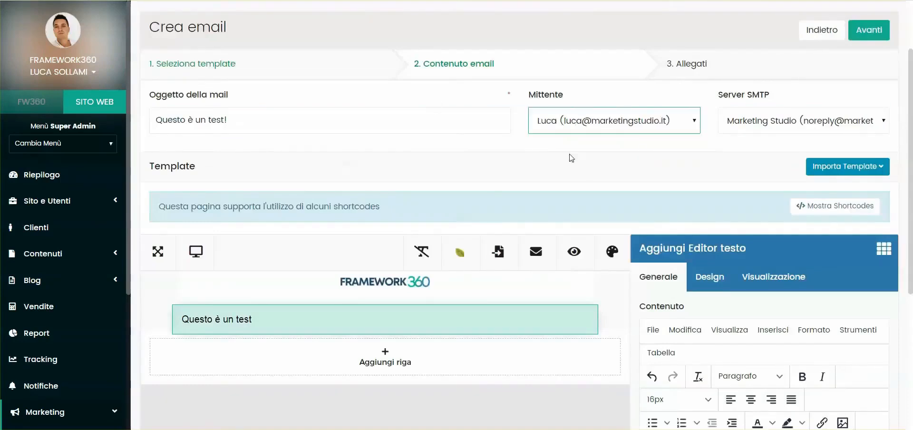
pyautogui.click(753, 120)
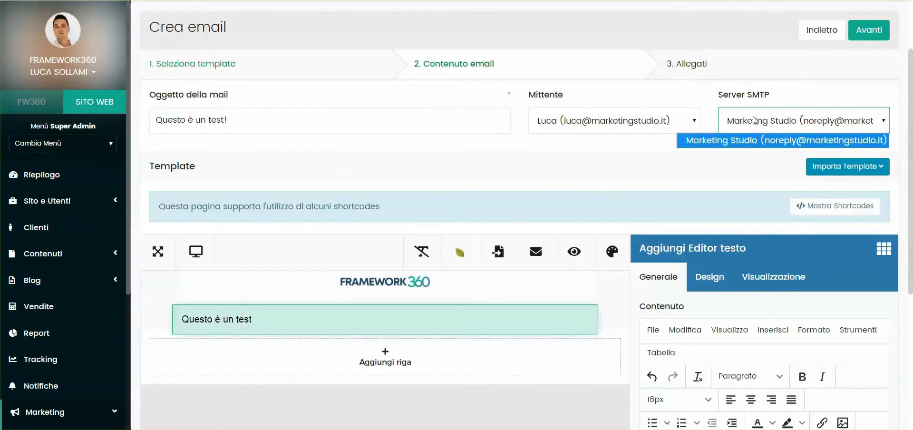
pyautogui.click(753, 119)
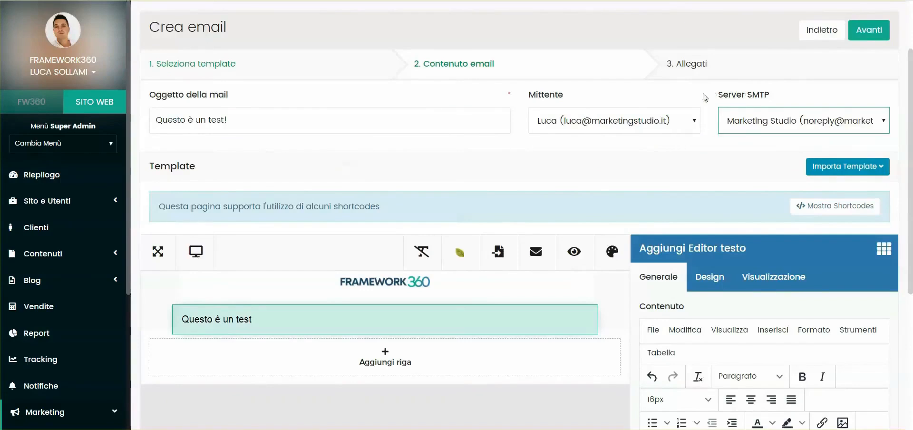
# - Open the Server Email settings in a separate tab, view the form for a new outgoing server and return to the campaign email
pyautogui.scroll(-4, 372, 29)
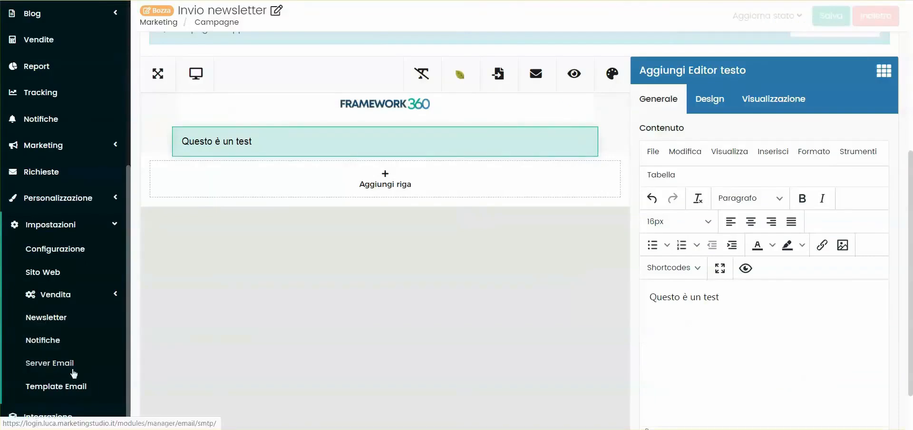
pyautogui.rightClick(41, 365)
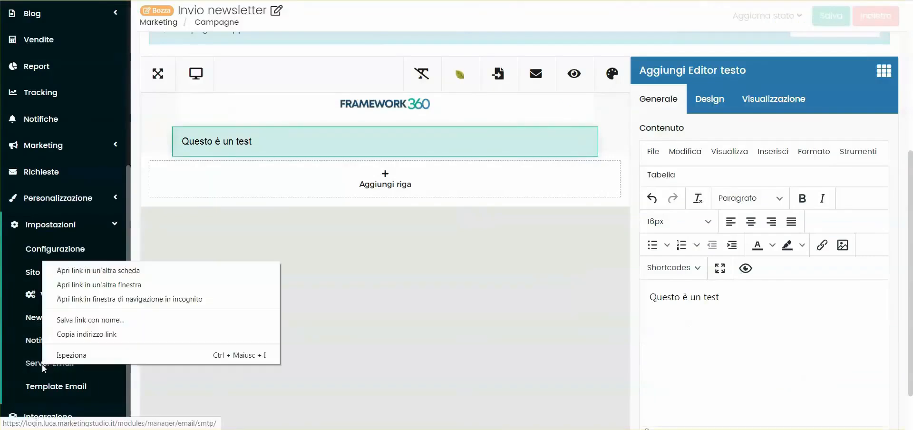
pyautogui.click(98, 269)
pyautogui.click(877, 62)
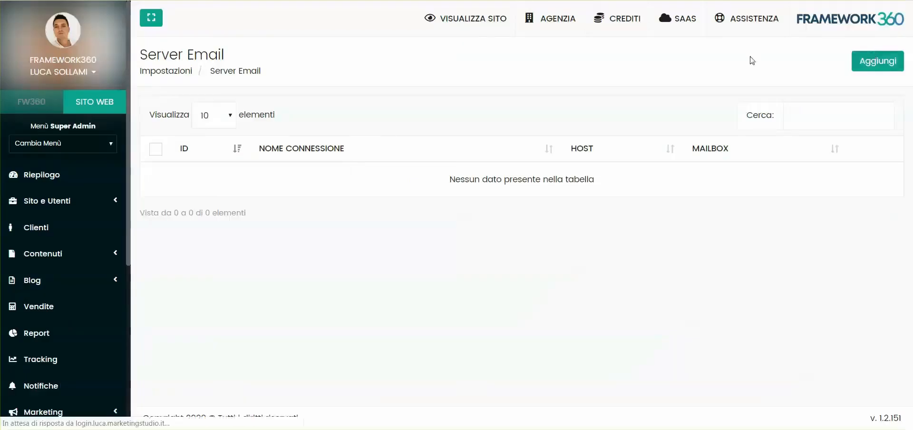
pyautogui.click(466, 164)
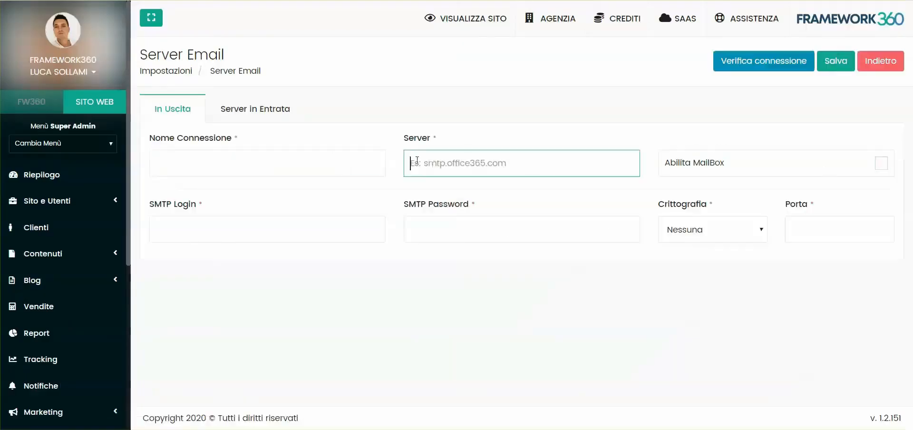
pyautogui.click(342, 1)
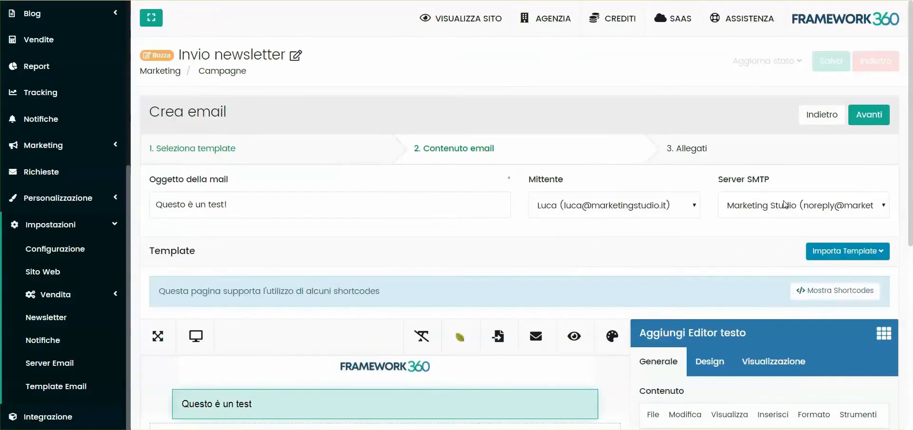
# - Complete the email without attachments and save it to the campaign
pyautogui.click(855, 117)
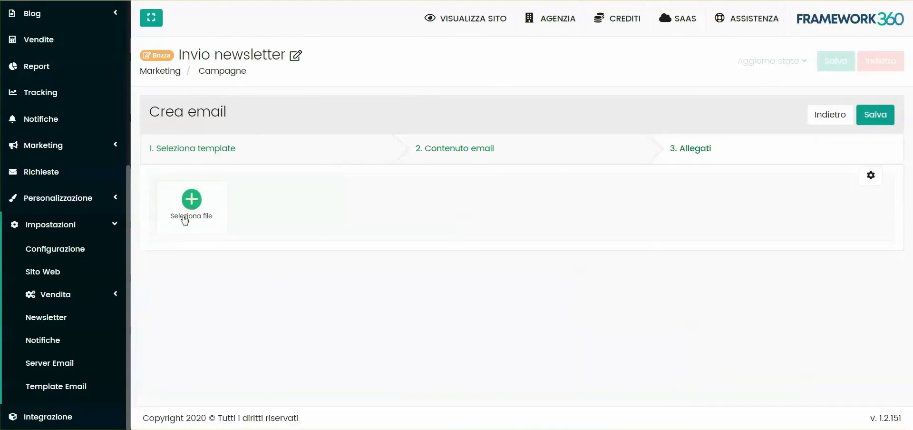
pyautogui.click(876, 120)
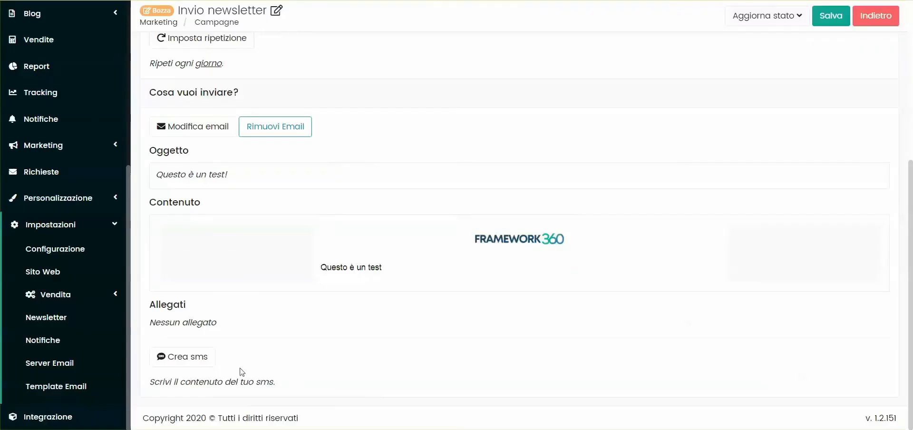
# - Create a campaign SMS titled "Questo è un test" with the message "Questo è un test!" and save it
pyautogui.click(173, 364)
pyautogui.click(232, 195)
pyautogui.write('Questo è un test')
pyautogui.click(439, 216)
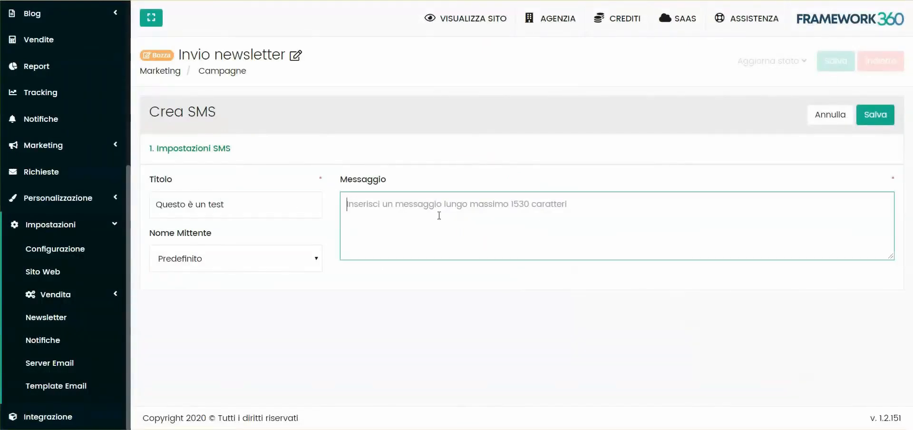
pyautogui.write('Questo è un test!')
pyautogui.click(875, 115)
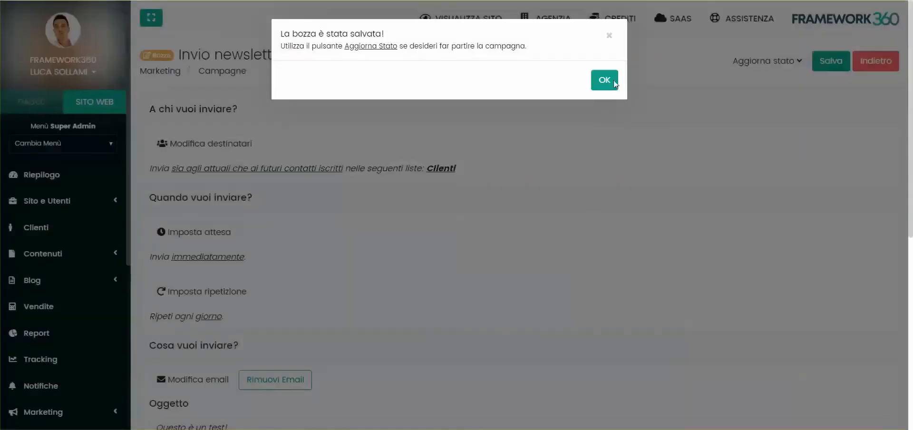
# - Try to start the "Invio newsletter" campaign with Avvia and return to the campaign list
pyautogui.click(604, 80)
pyautogui.click(805, 62)
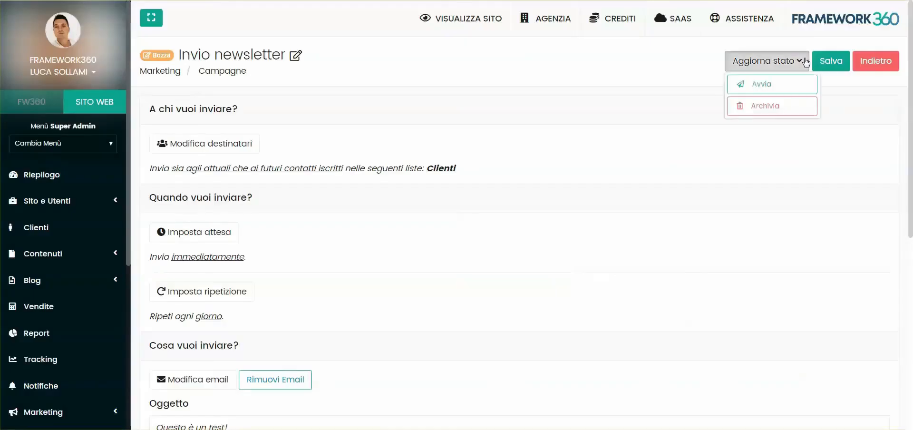
pyautogui.click(763, 85)
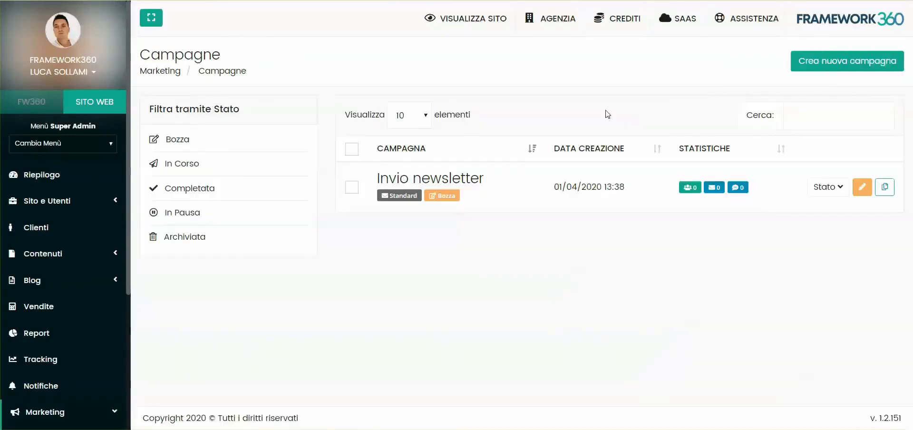
# - Create a new automation campaign named "Test automazione"
pyautogui.click(830, 65)
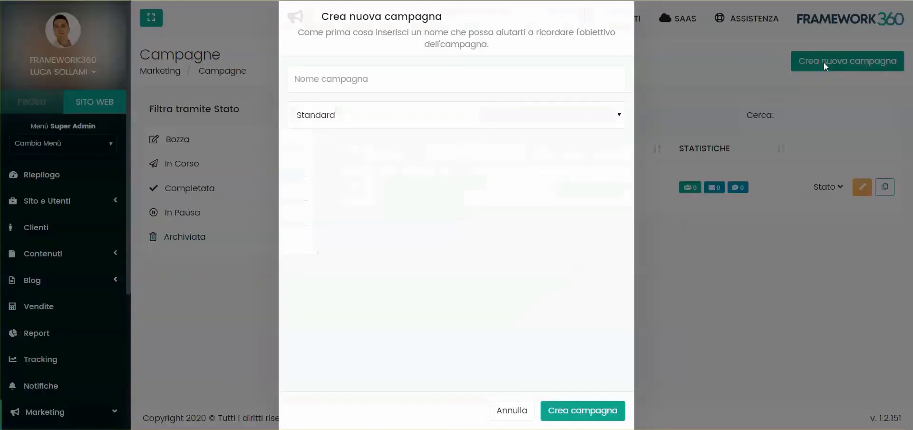
pyautogui.click(409, 81)
pyautogui.write('Test automazione')
pyautogui.click(358, 115)
pyautogui.click(358, 150)
pyautogui.click(563, 411)
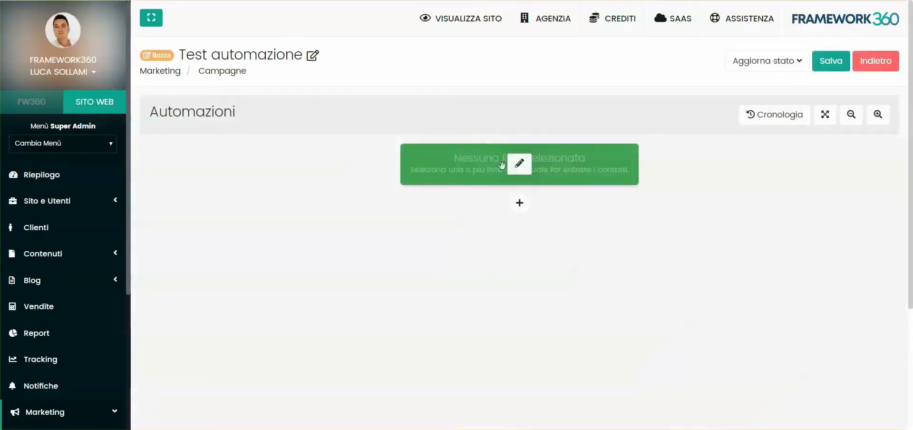
# - Set the automation's origin to the Clienti list with the behaviour "Sia i contatti attuali che i futuri" and save it
pyautogui.click(519, 163)
pyautogui.click(230, 210)
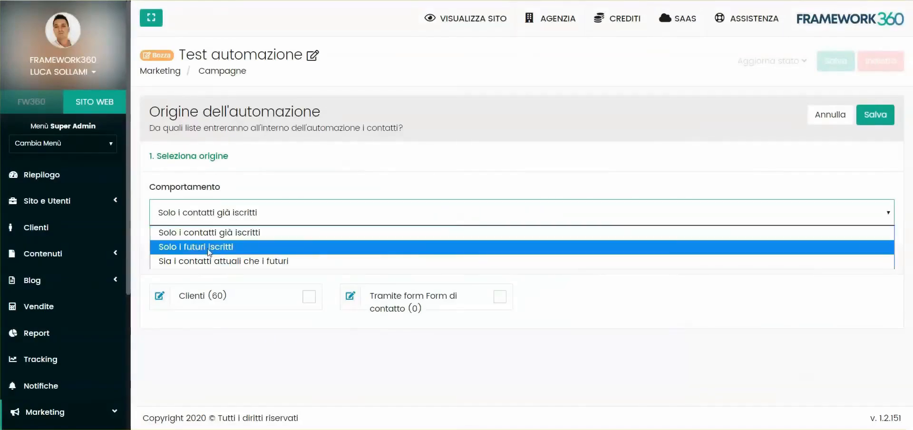
pyautogui.click(211, 261)
pyautogui.click(274, 295)
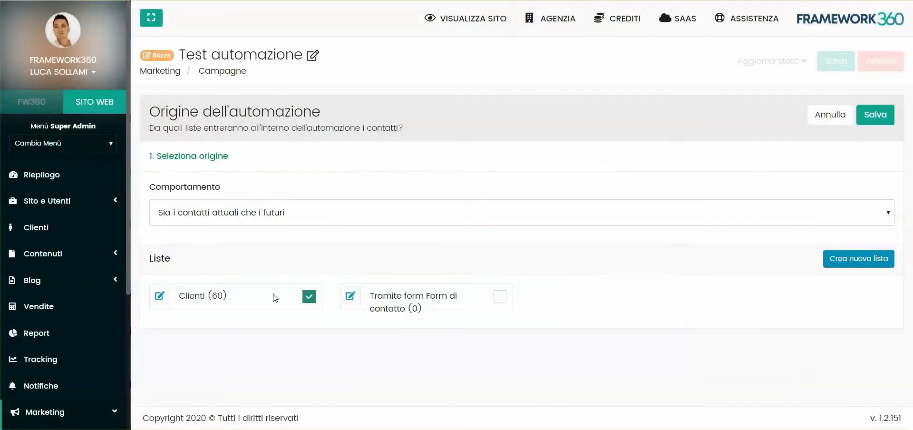
pyautogui.click(875, 114)
# - Add an email action sending "Test" below the origin, followed by the condition "Hanno aperto email" within 1 giorno
pyautogui.click(520, 212)
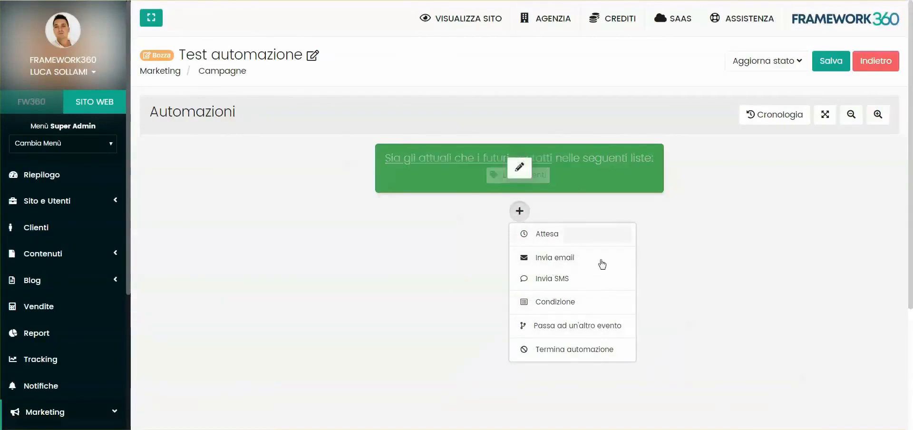
pyautogui.click(571, 263)
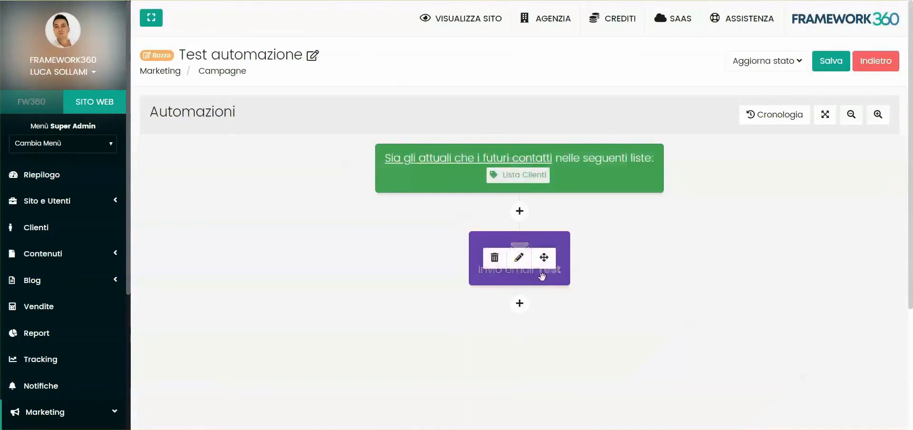
pyautogui.click(523, 303)
pyautogui.click(555, 394)
pyautogui.click(217, 204)
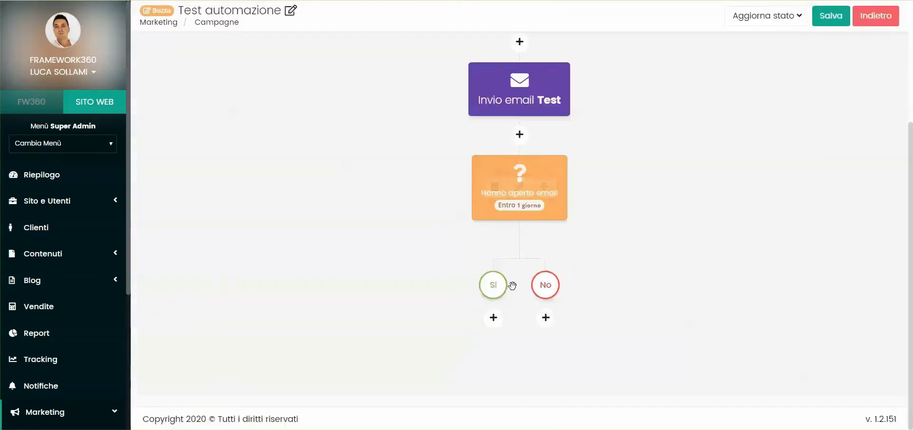
# - End the automation on the condition's Sì branch and add the SMS action "Test" on its No branch
pyautogui.click(489, 317)
pyautogui.click(560, 381)
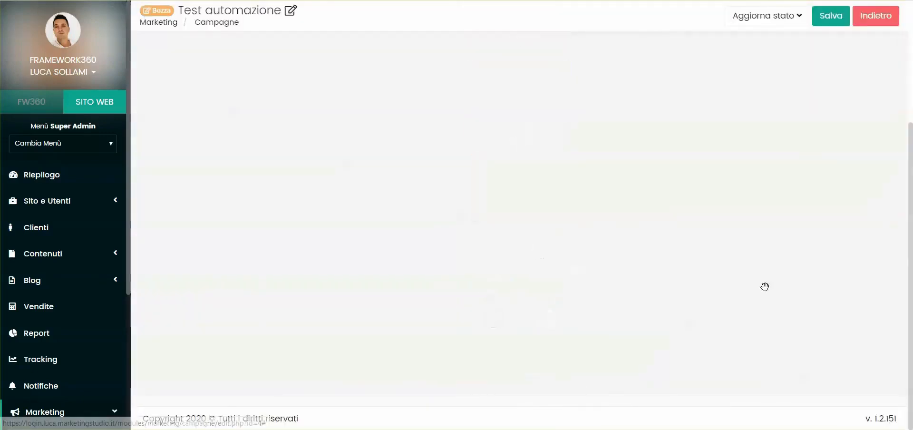
pyautogui.click(605, 249)
pyautogui.click(637, 298)
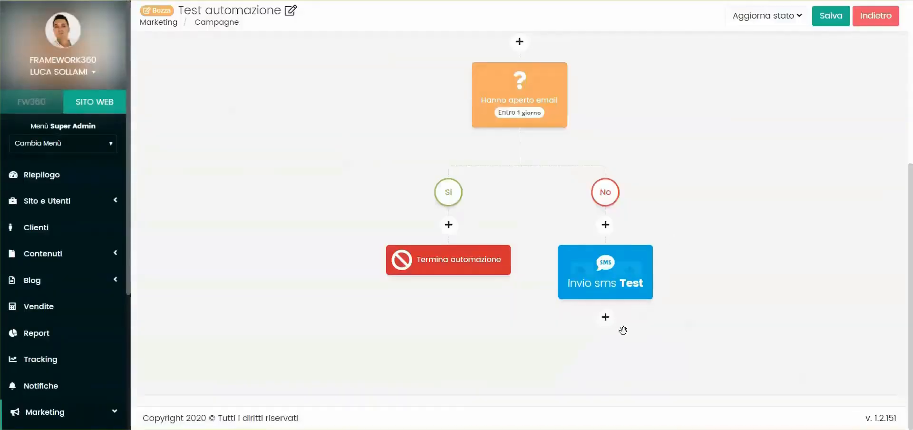
# - Add a "Passa ad un'altra azione" block after the SMS and connect it back to the point above the email action
pyautogui.scroll(1, 568, 145)
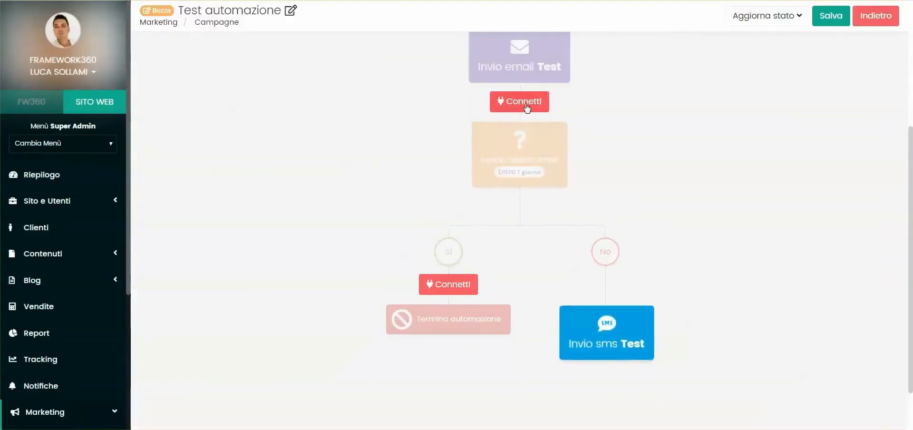
pyautogui.click(519, 101)
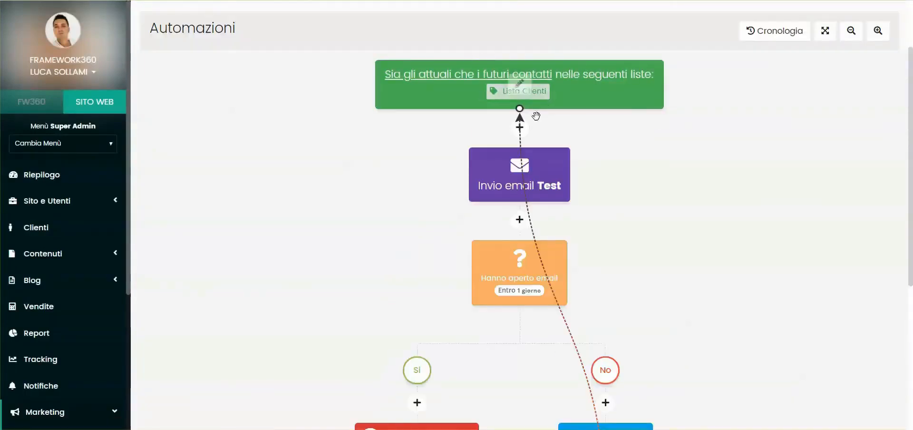
# - Examine the whole automation flow, from the Clienti list origin down to the redirect after the SMS
pyautogui.moveTo(474, 171)
pyautogui.scroll(-3, 589, 167)
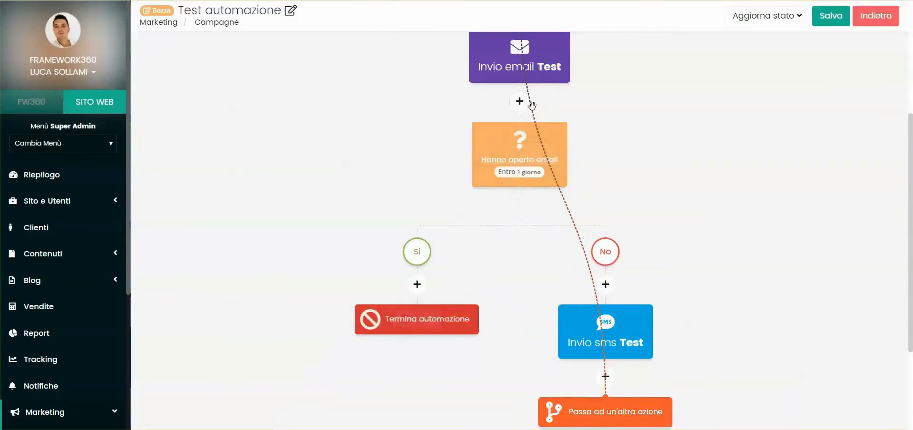
pyautogui.scroll(-3, 561, 142)
pyautogui.moveTo(590, 173)
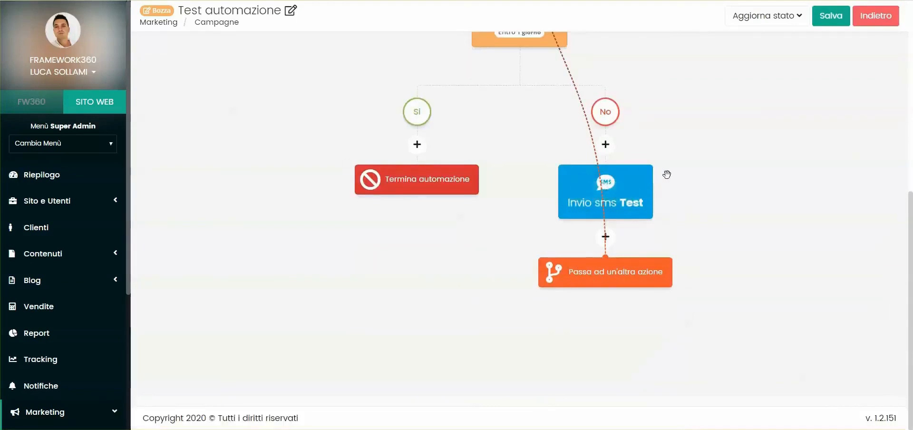
pyautogui.scroll(3, 601, 273)
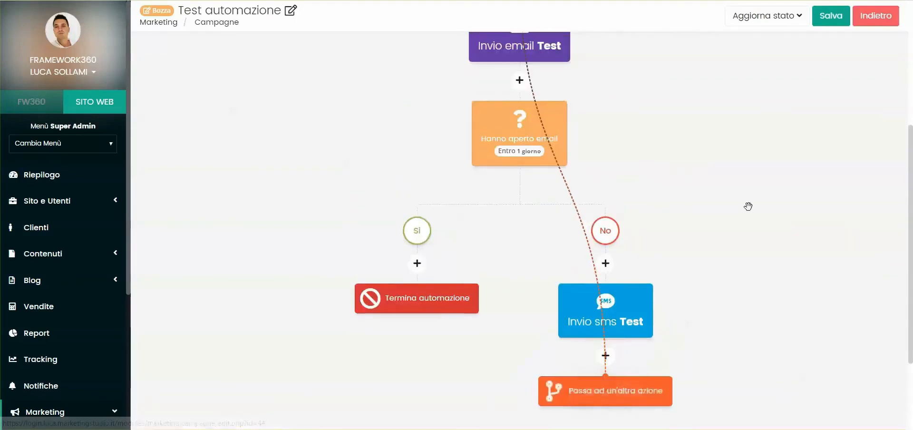
pyautogui.scroll(5, 614, 195)
pyautogui.scroll(-3, 578, 188)
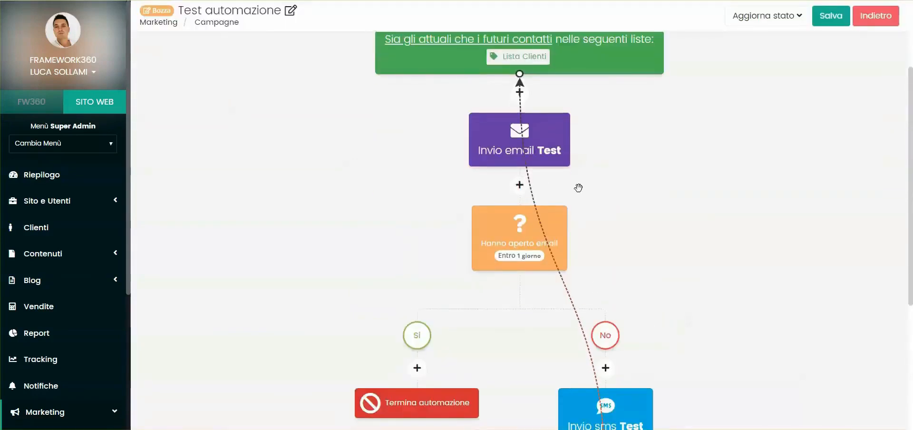
pyautogui.scroll(3, 578, 184)
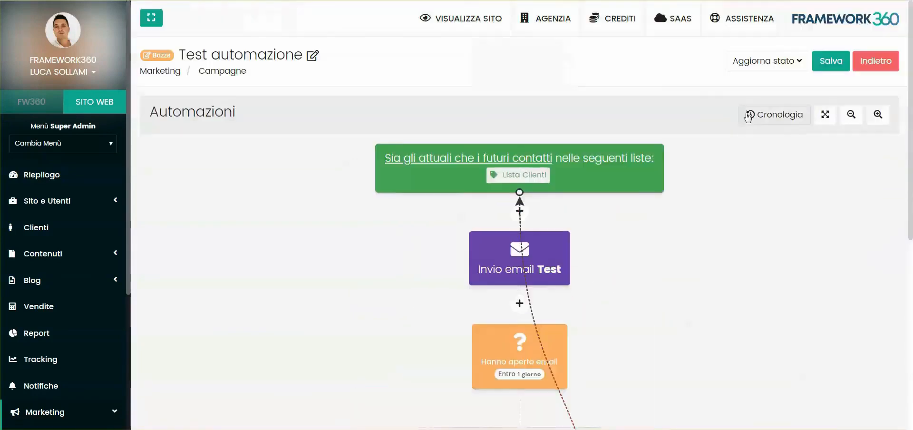
# - Check the automation's status options and Cronologia, and view its flow in full screen
pyautogui.click(762, 62)
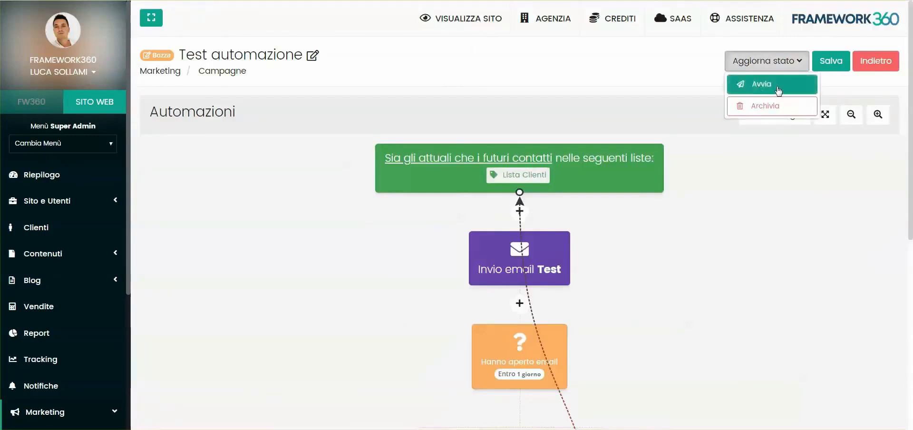
pyautogui.click(778, 89)
pyautogui.click(784, 122)
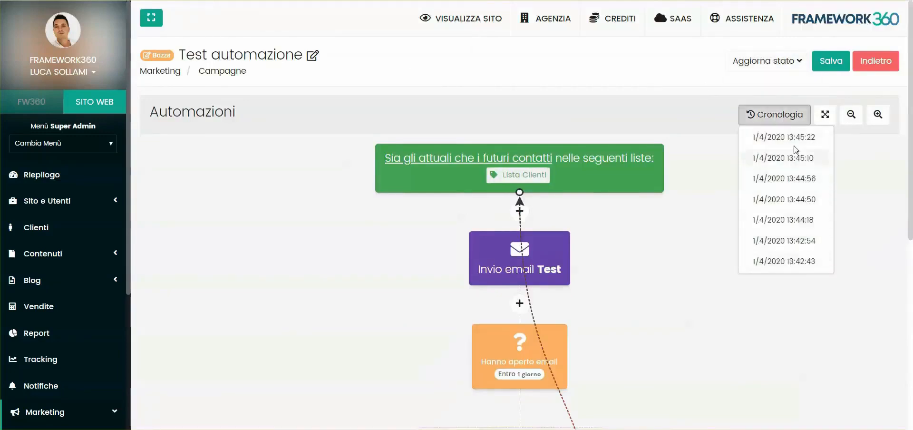
pyautogui.click(855, 160)
pyautogui.click(825, 114)
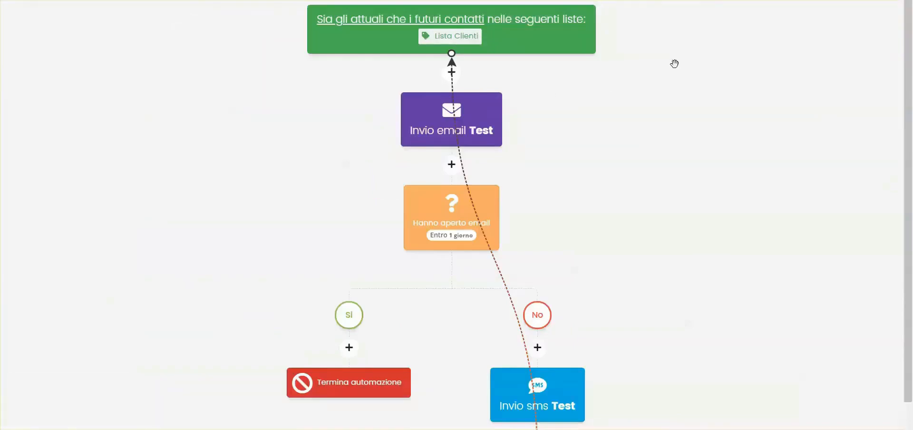
pyautogui.press('Escape')
# - Start the "Test automazione" campaign and open its report
pyautogui.scroll(-1, 880, 116)
pyautogui.click(856, 58)
pyautogui.click(882, 61)
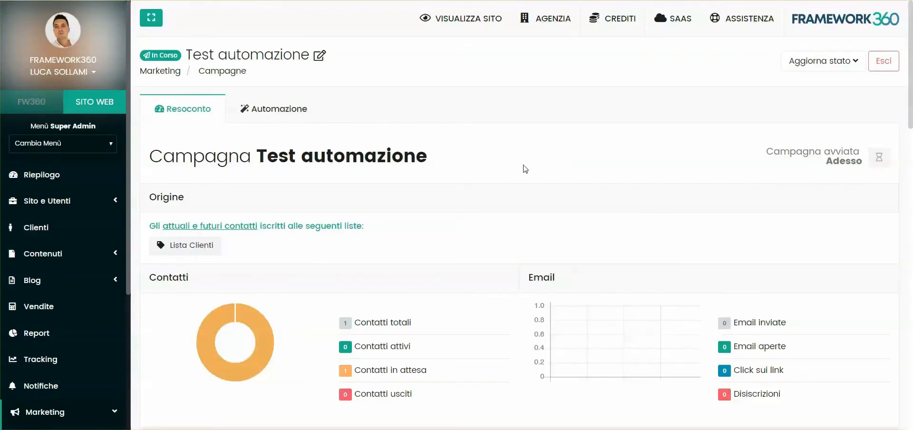
# - Review the campaign report's contacts and email statistics, and open the preview of the email "Test"
pyautogui.scroll(-10, 525, 169)
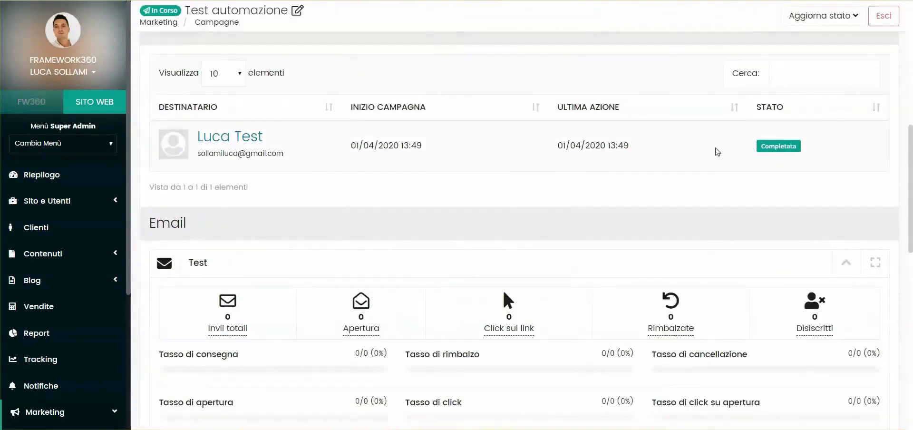
pyautogui.scroll(-2, 194, 165)
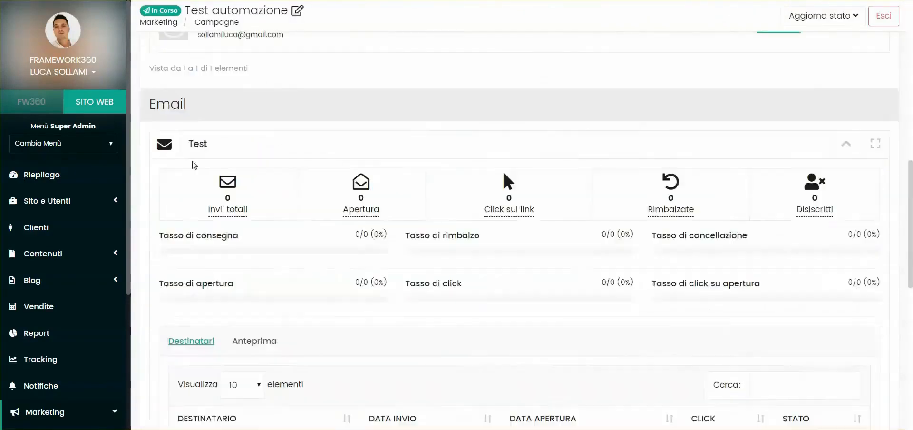
pyautogui.scroll(-3, 194, 165)
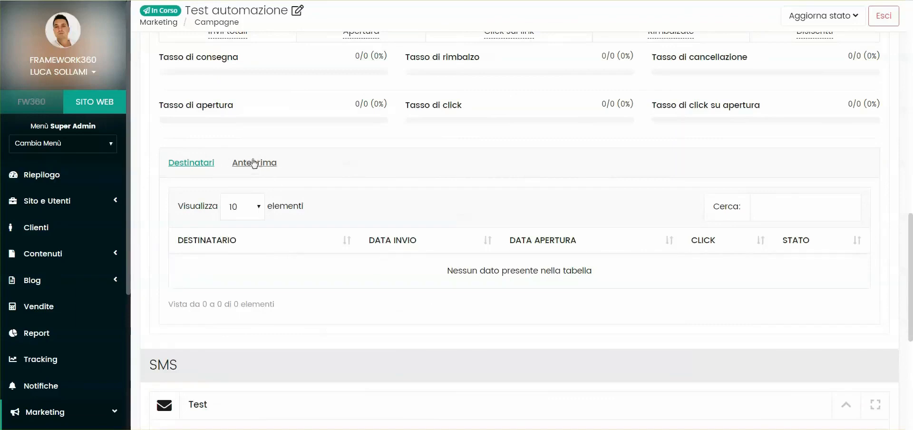
pyautogui.scroll(1, 305, 211)
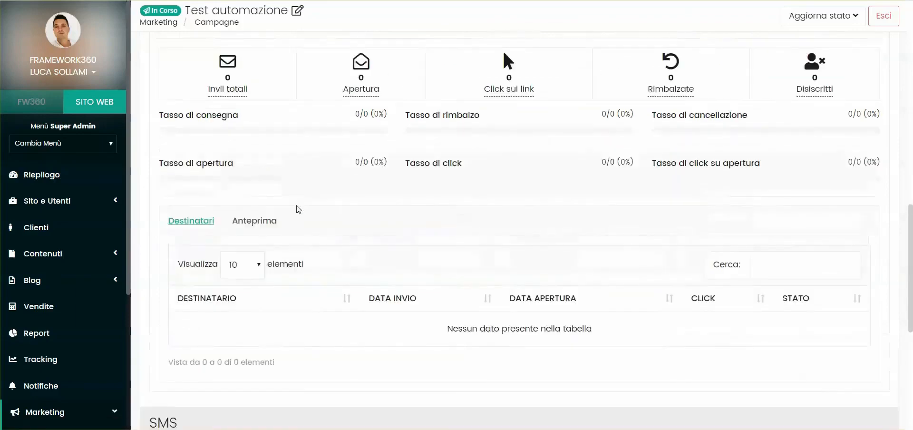
pyautogui.click(254, 221)
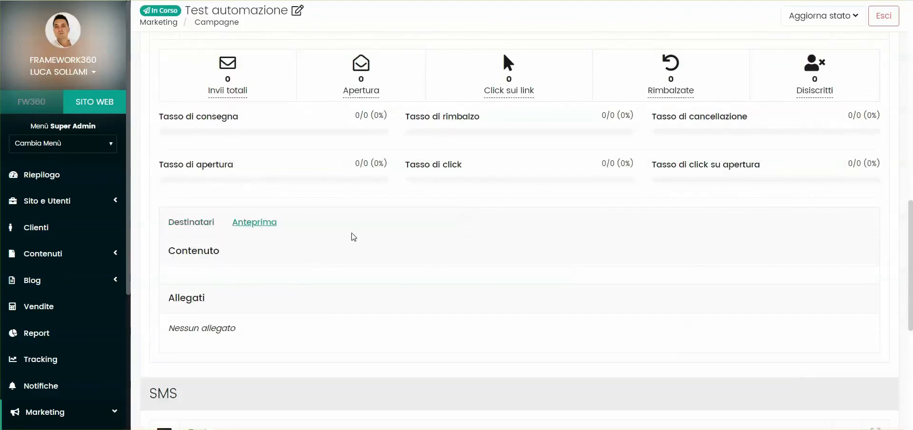
# - View the running campaign's automation flow, and return to the report to check its SMS and Mappa sections
pyautogui.scroll(10, 375, 230)
pyautogui.scroll(5, 597, 148)
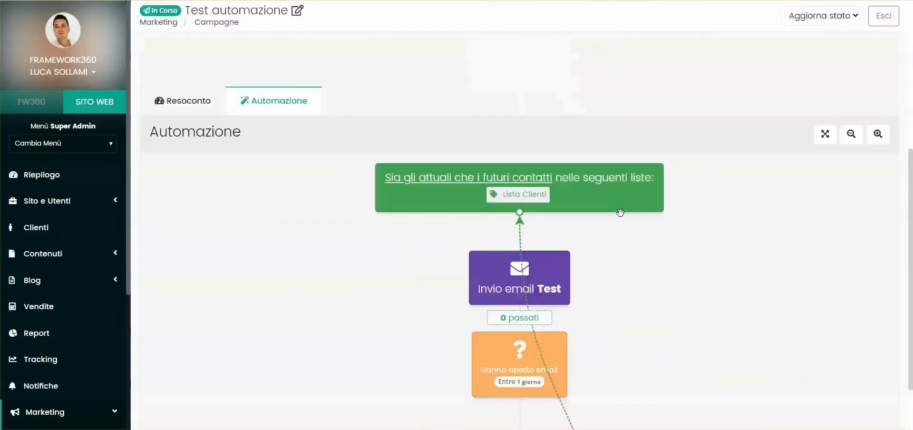
pyautogui.click(185, 98)
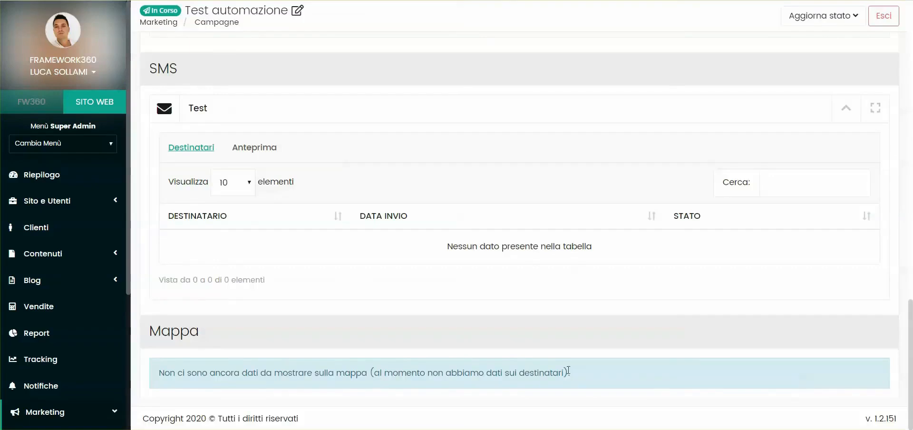
pyautogui.scroll(15, 424, 159)
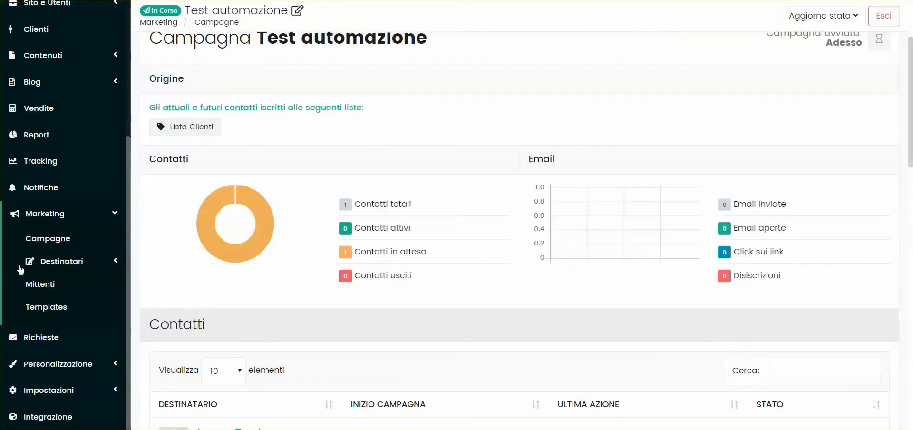
# - Go to the marketing Templates section and start a new template
pyautogui.click(46, 307)
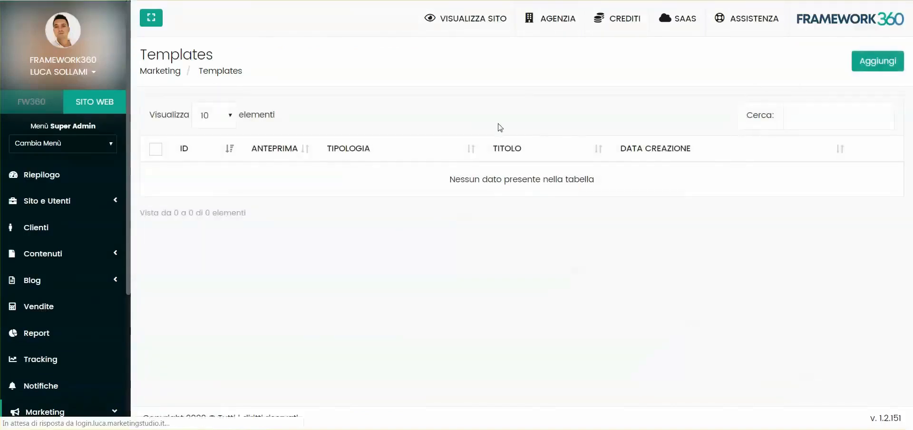
pyautogui.click(409, 319)
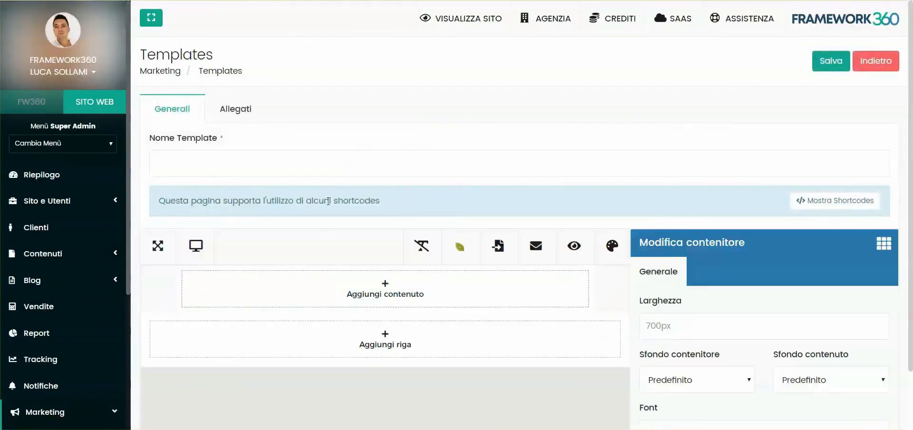